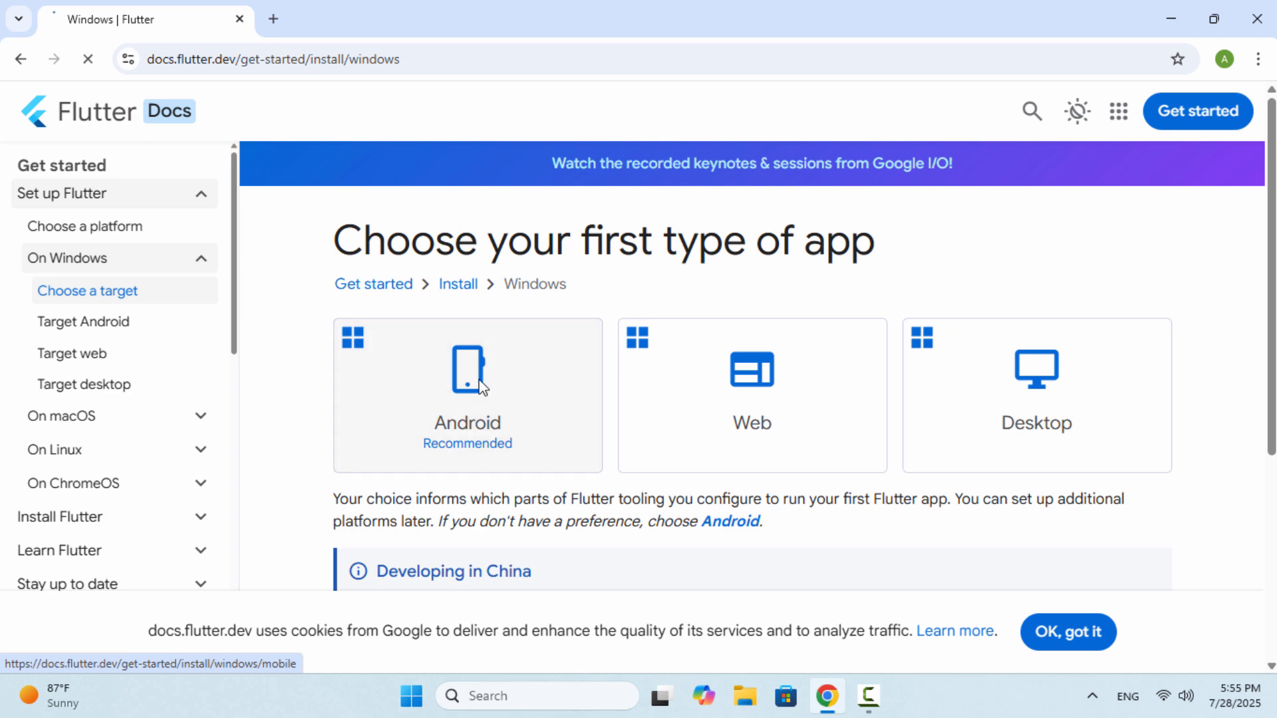
- Download the flutter_windows_3.32.8-stable.zip SDK bundle from the Download and install instructions for Windows Android development
scroll(737, 340, "down", 7)
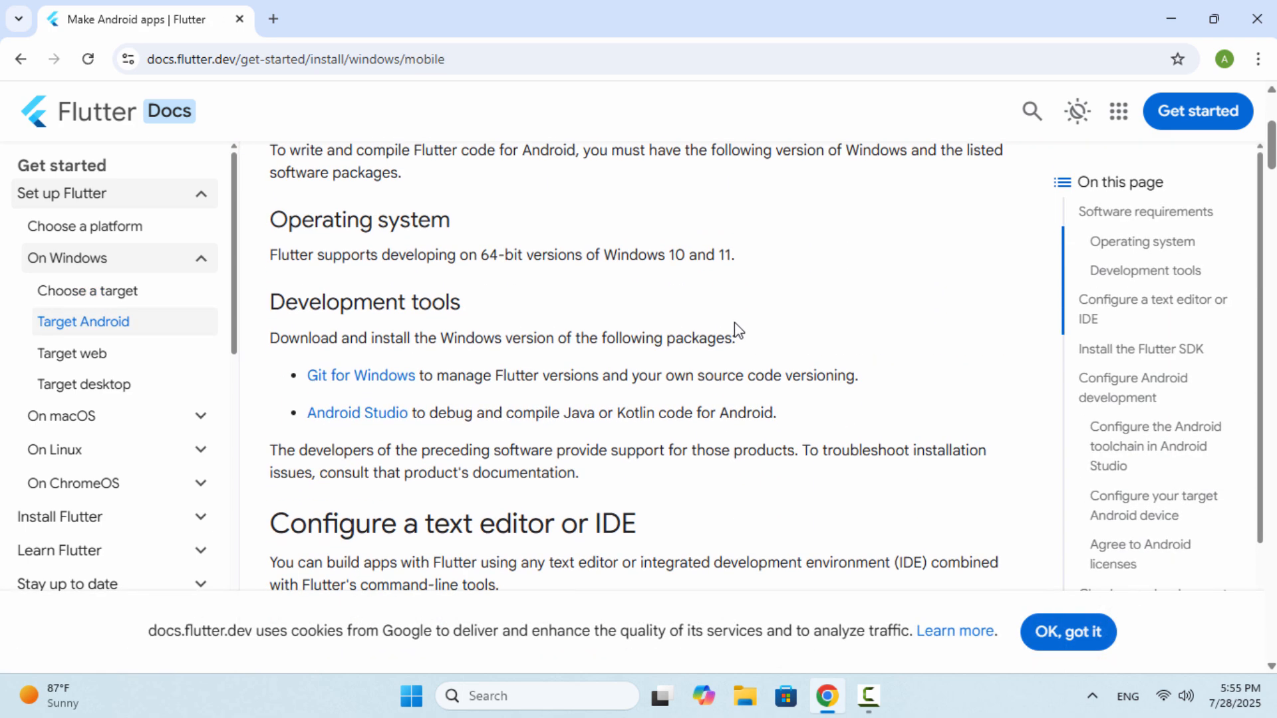
scroll(771, 243, "down", 3)
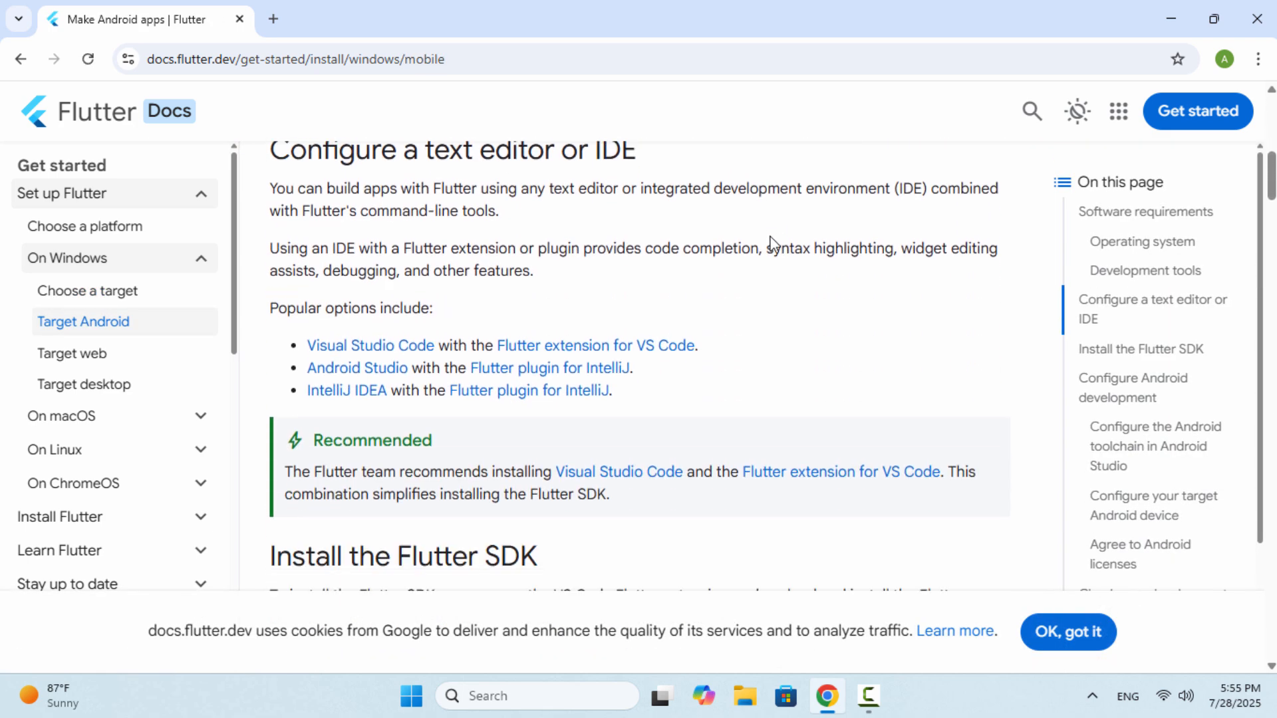
scroll(771, 243, "down", 2)
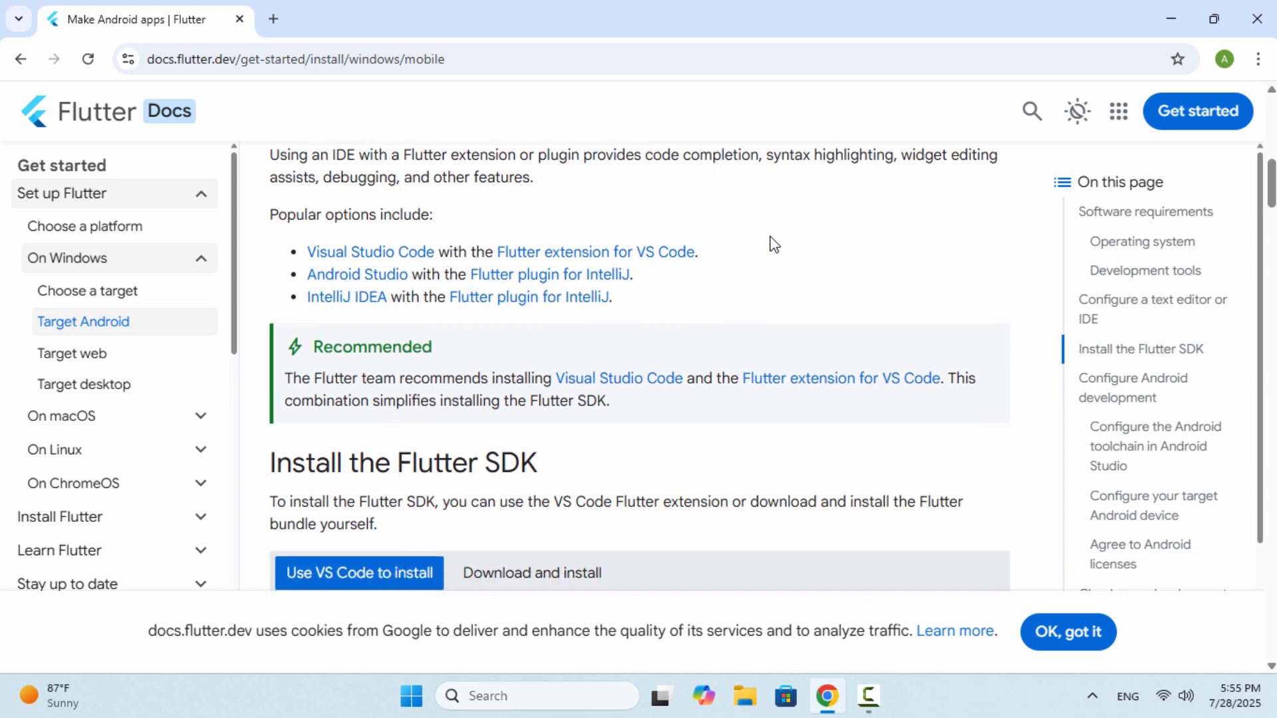
scroll(771, 242, "down", 3)
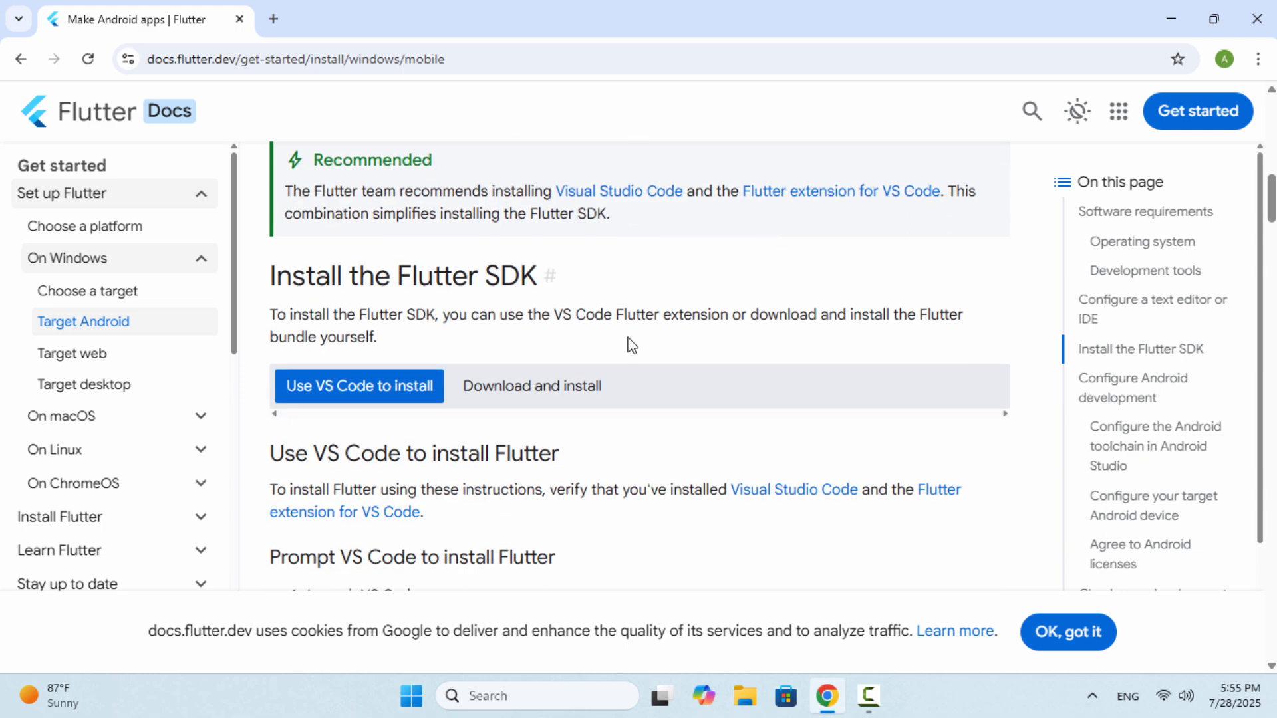
left_click(575, 392)
scroll(585, 386, "down", 3)
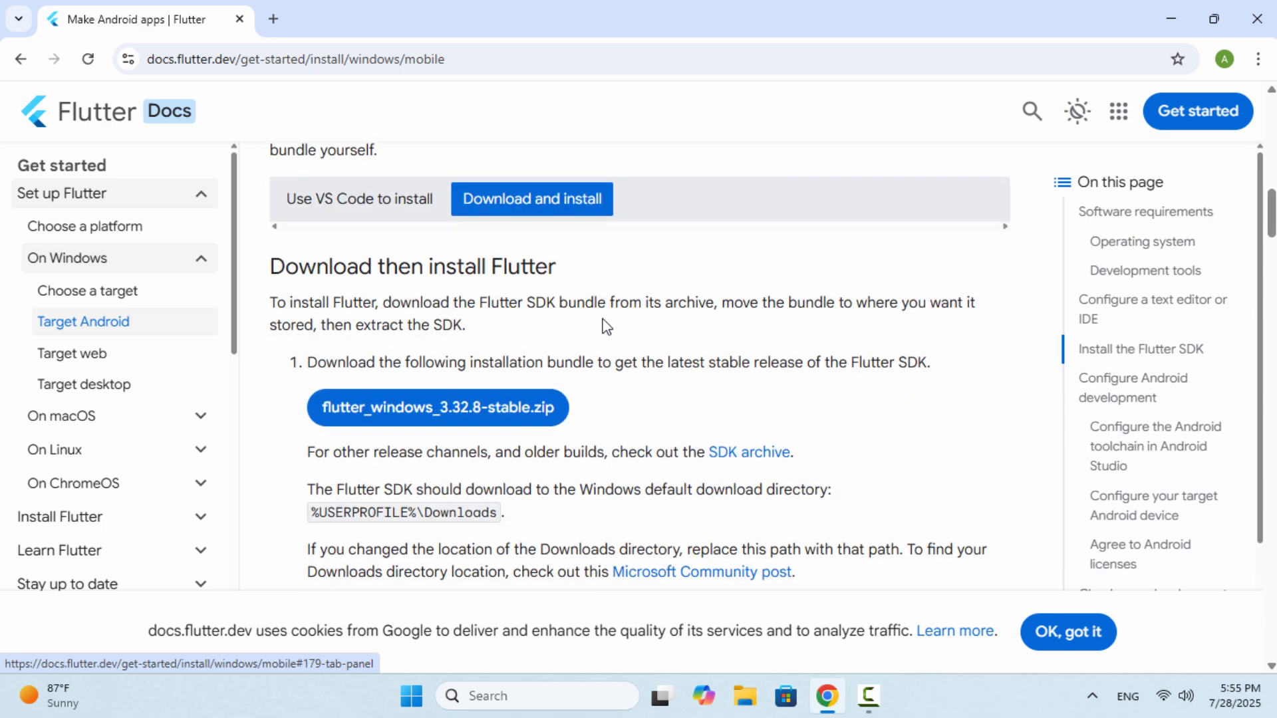
right_click(445, 413)
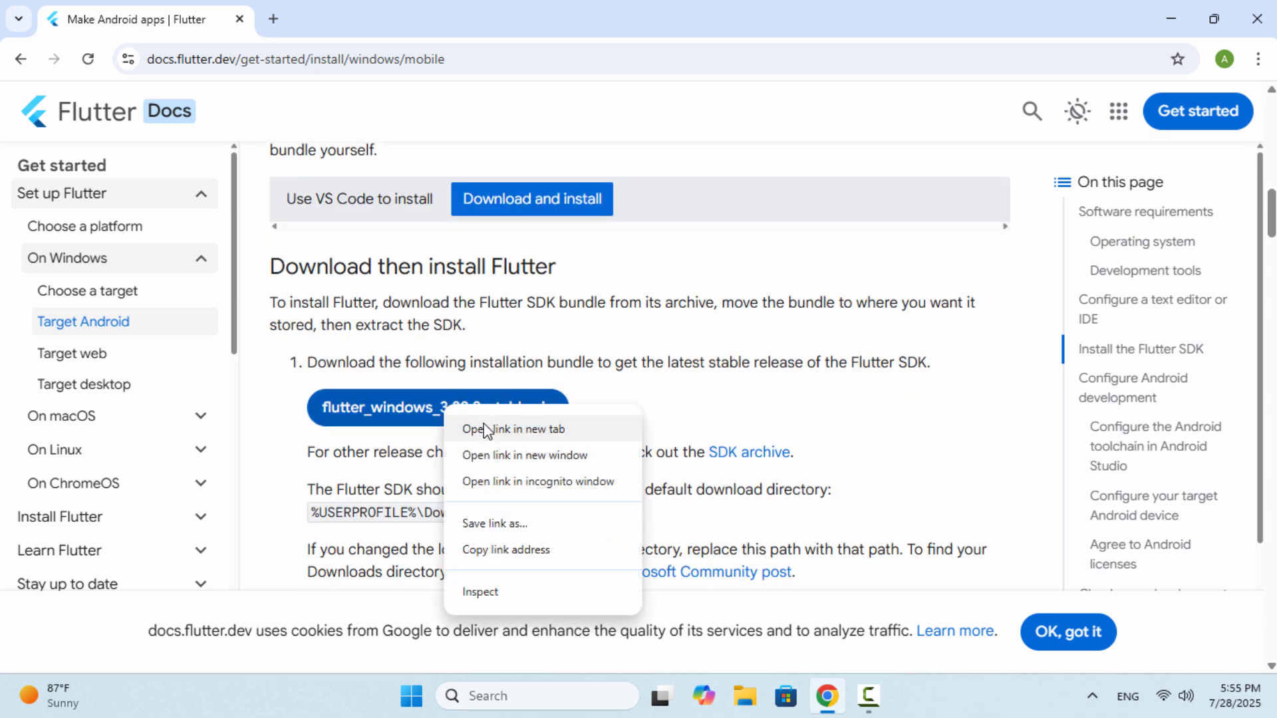
left_click(485, 430)
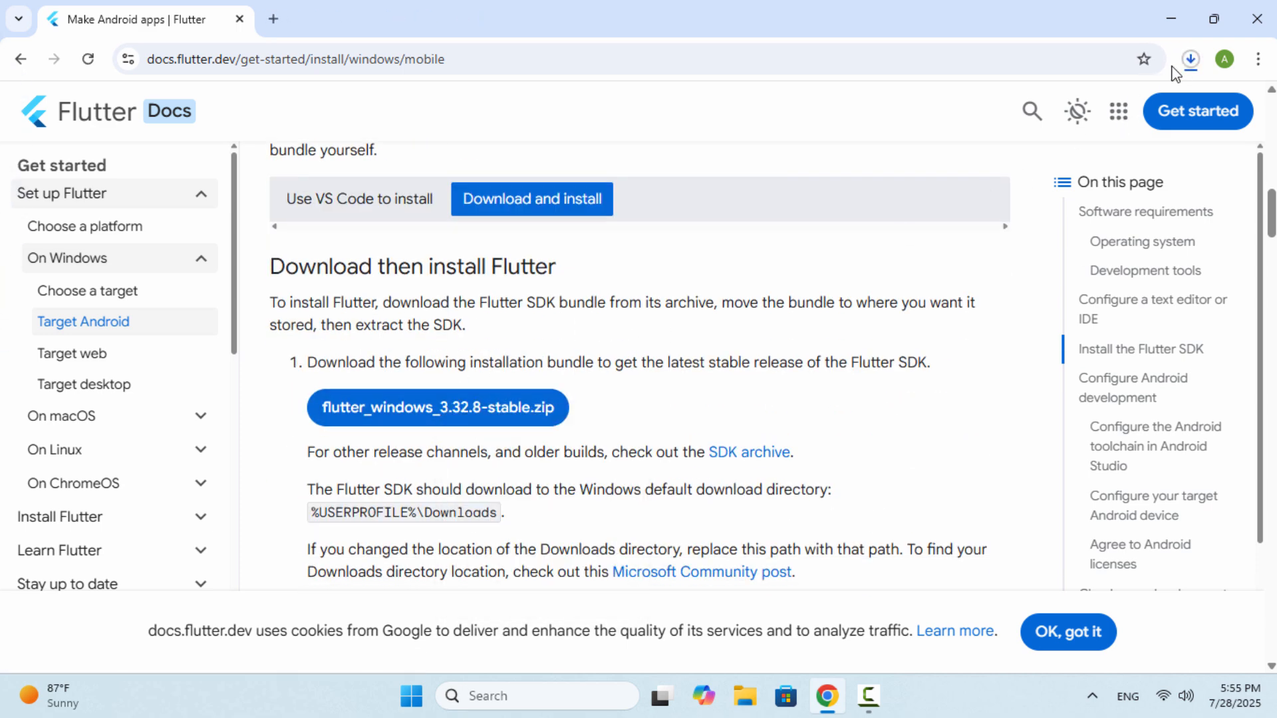
- Show the downloaded flutter_windows_3.32.8-stable.zip in its folder and extract it there with WinRAR
left_click(1188, 61)
left_click(975, 198)
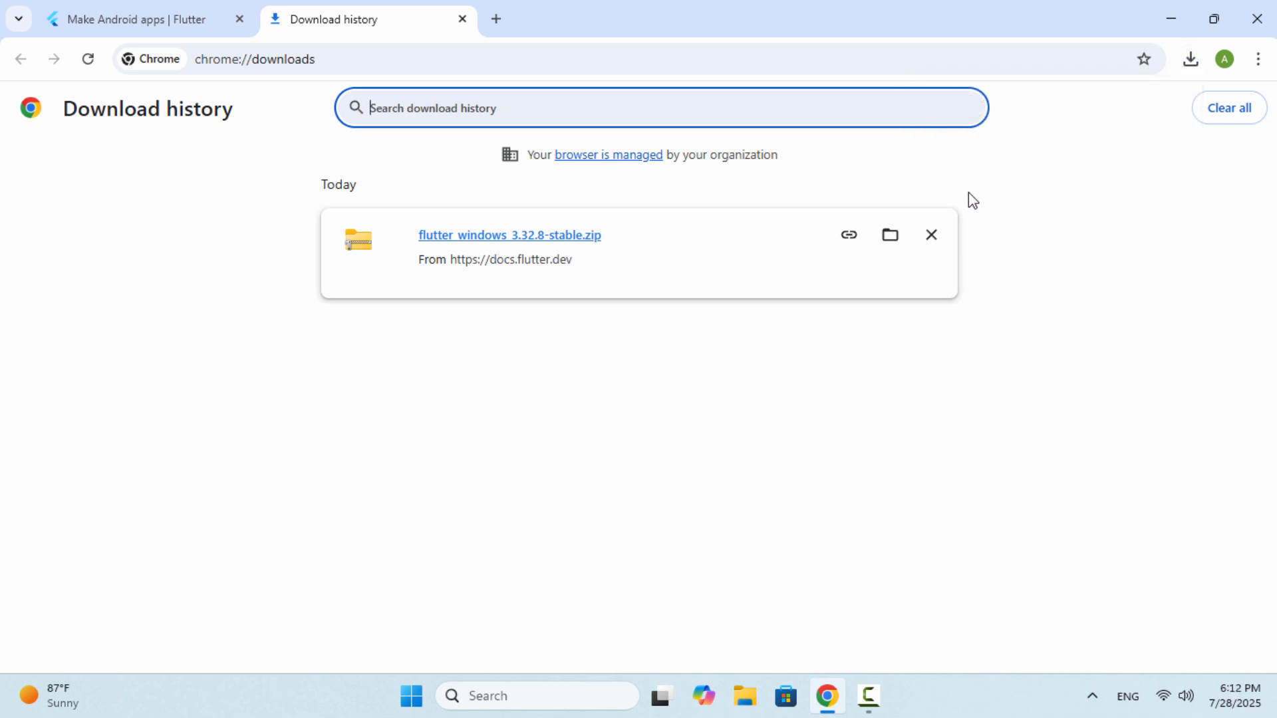
left_click(890, 235)
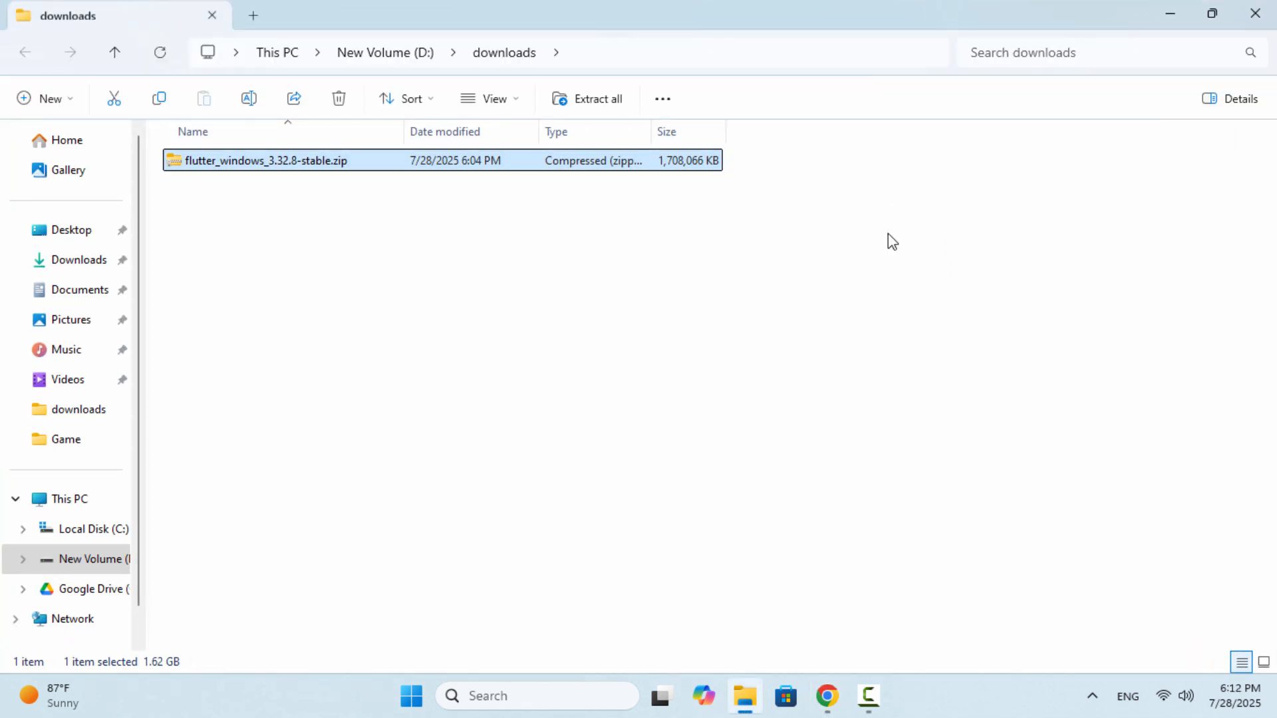
right_click(222, 168)
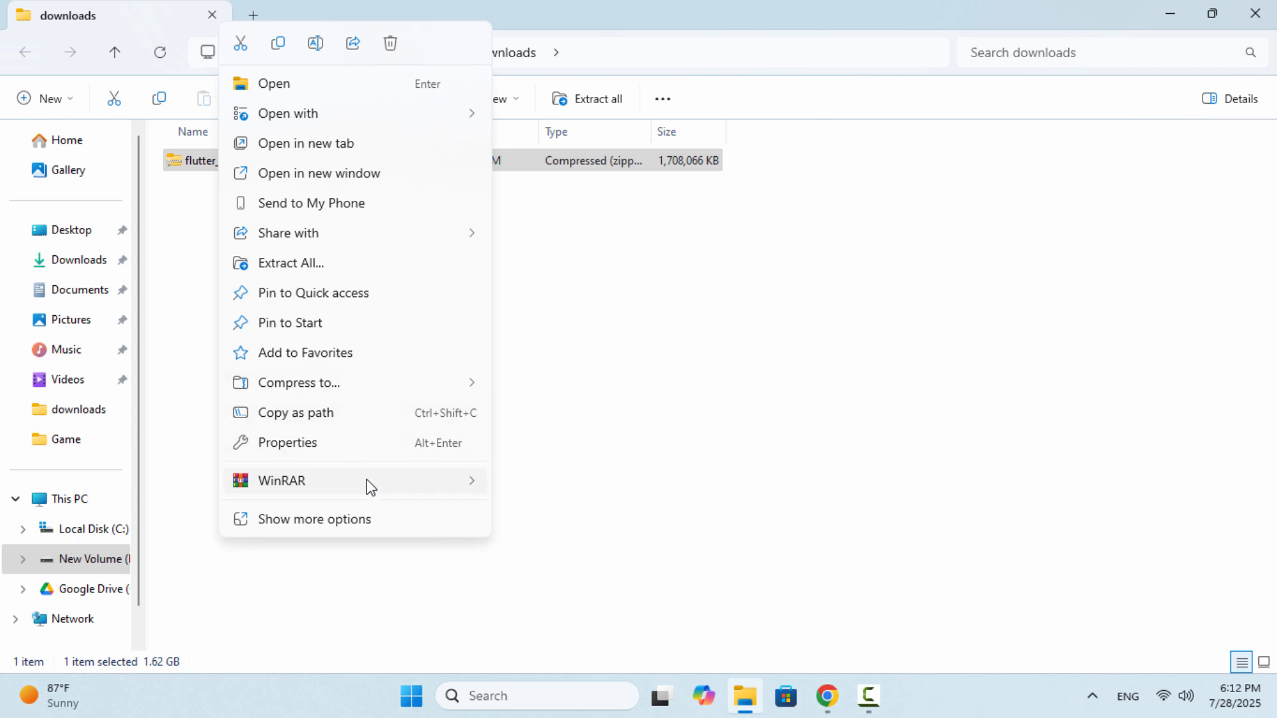
mouse_move(367, 480)
left_click(553, 571)
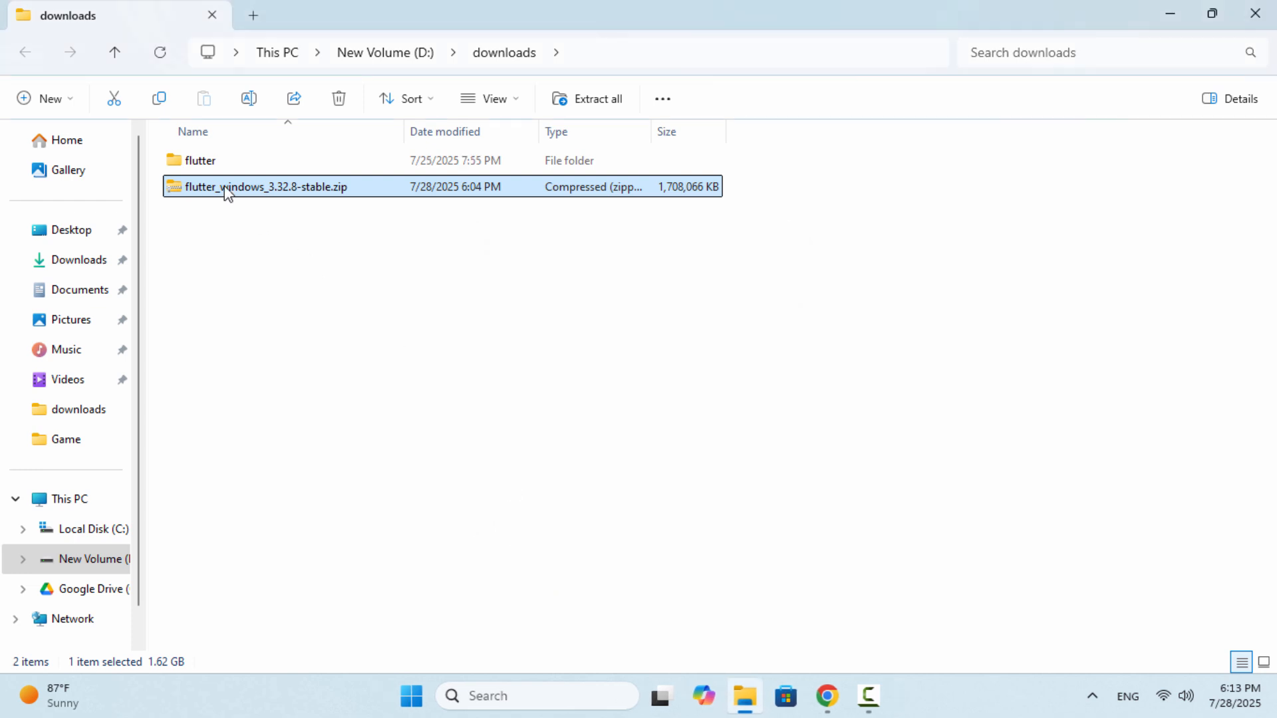
- Move the extracted flutter folder from the downloads folder to the root of Local Disk (C:)
right_click(200, 161)
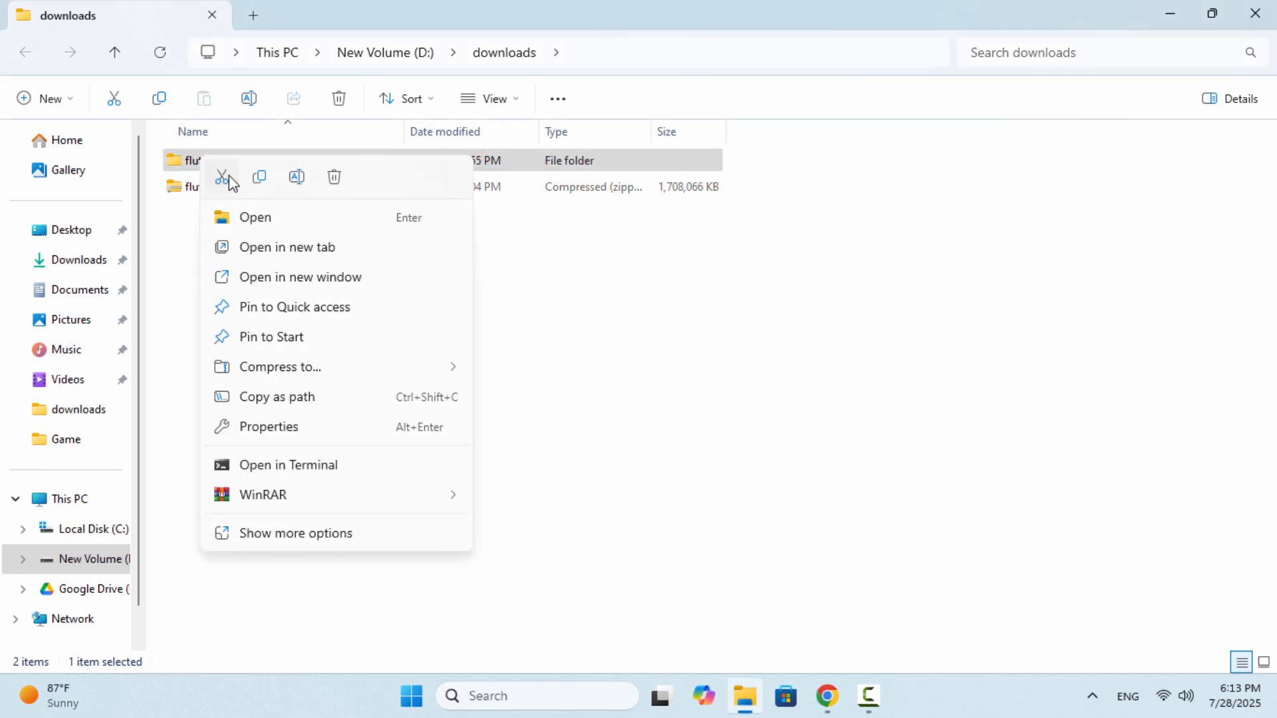
left_click(222, 177)
left_click(86, 500)
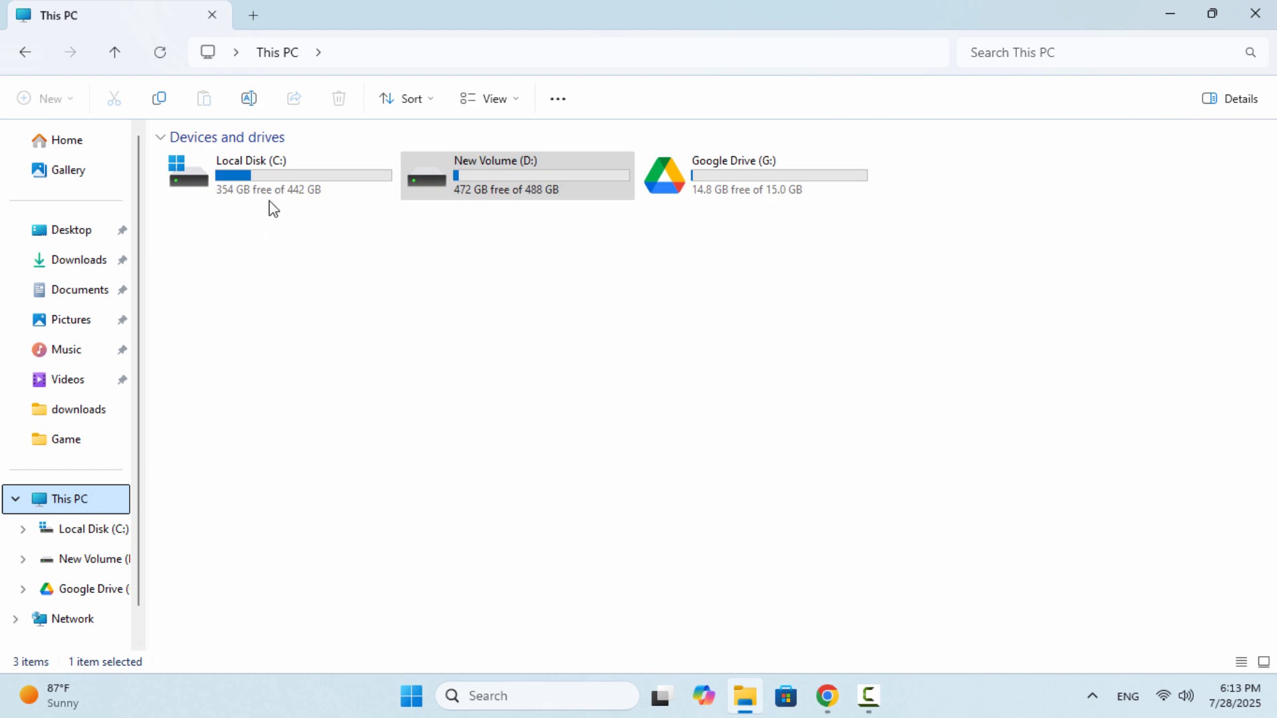
double_click(266, 178)
right_click(234, 397)
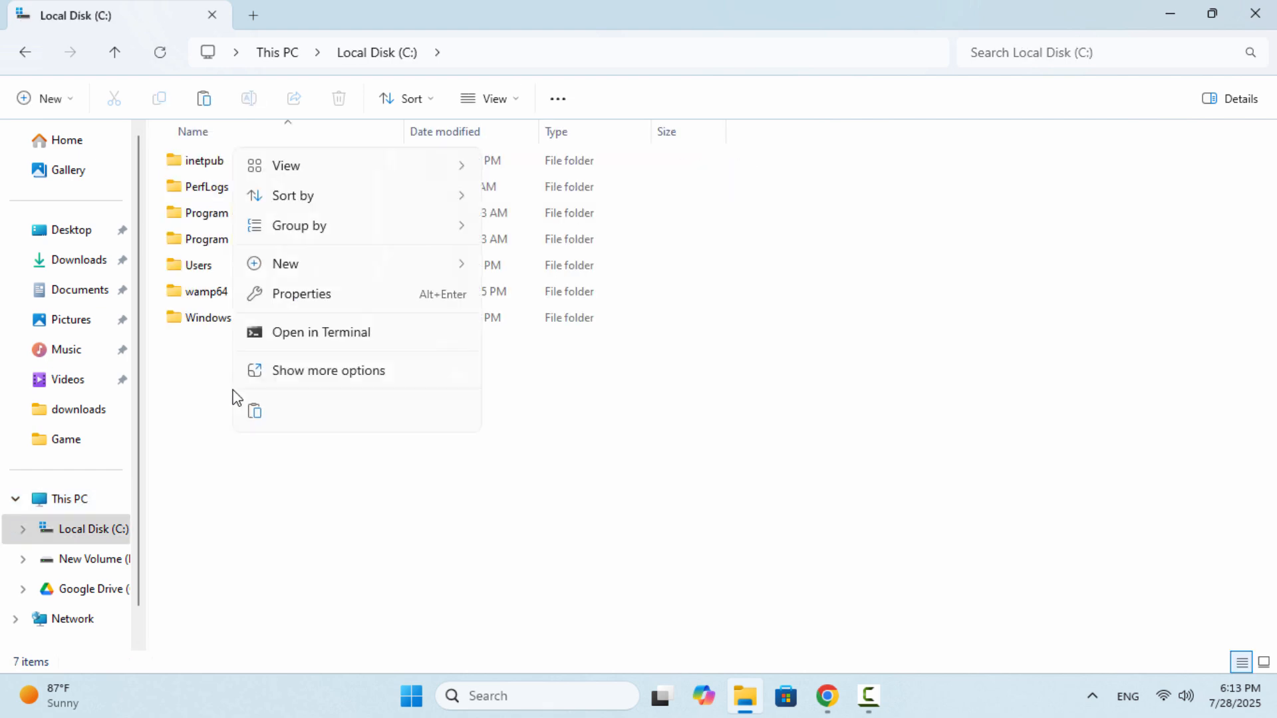
left_click(256, 418)
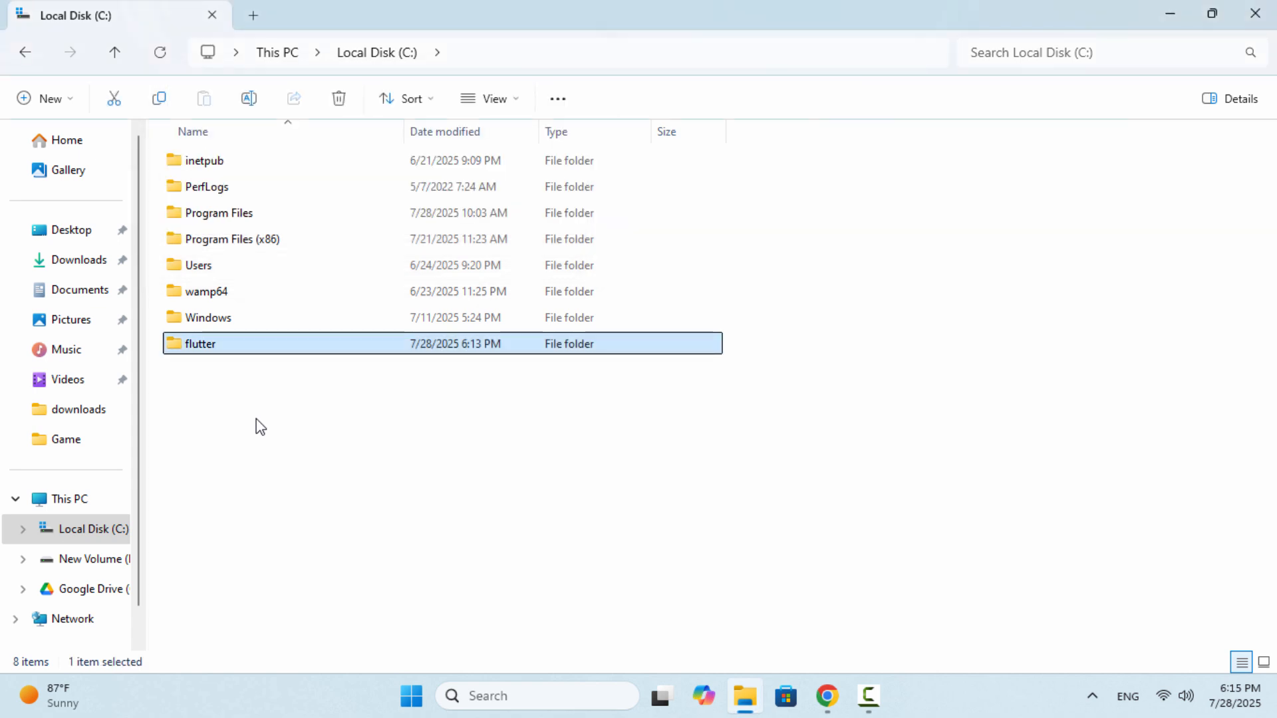
- Open the bin folder inside the moved flutter folder and copy its path, C:\flutter\bin
double_click(229, 351)
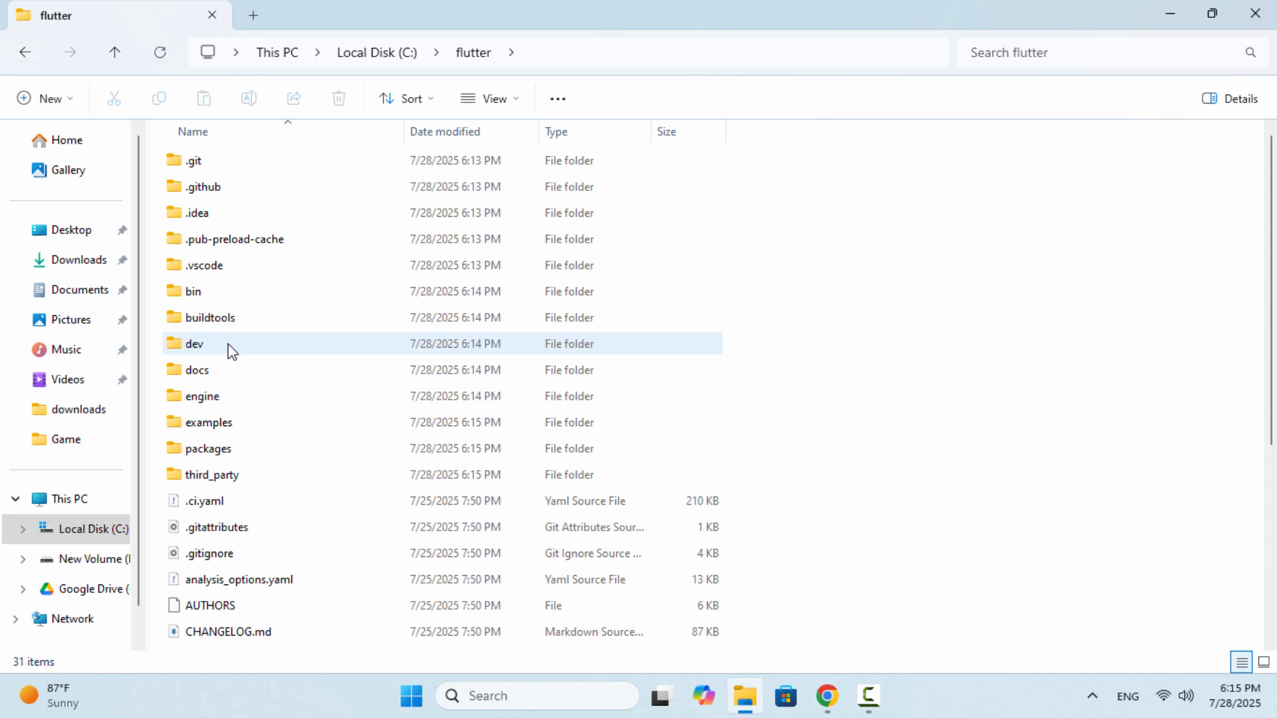
double_click(222, 291)
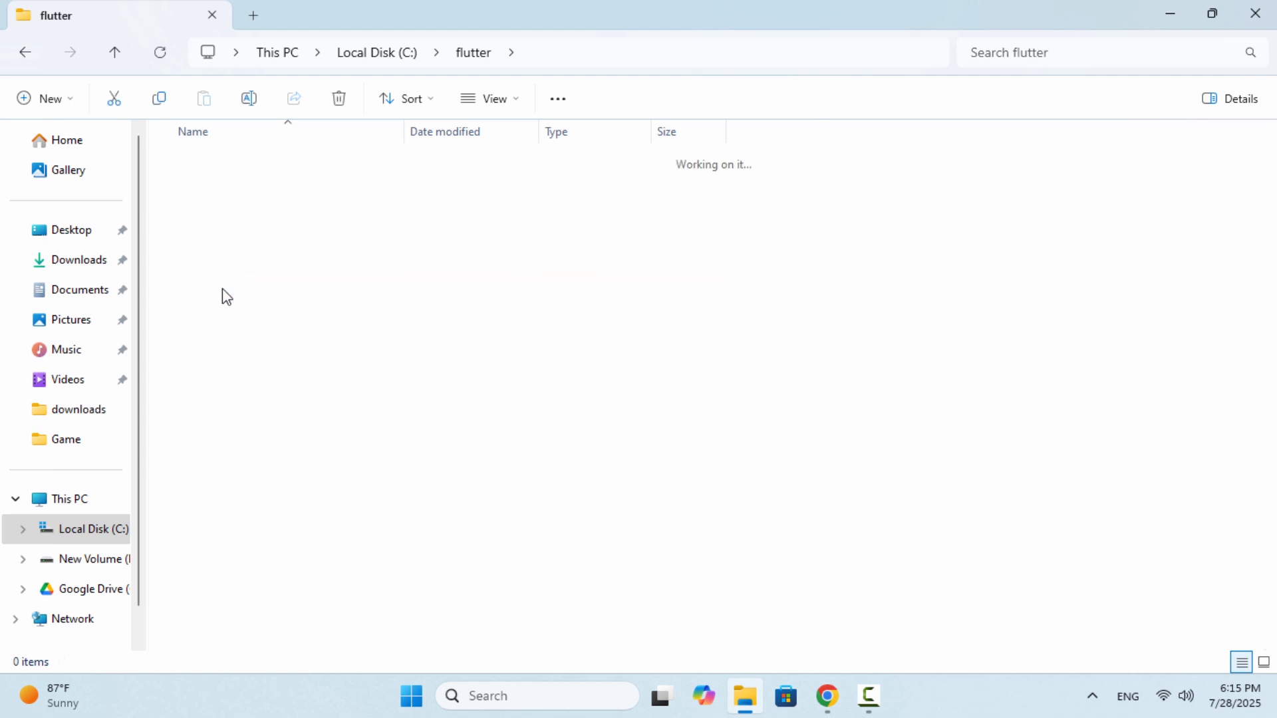
left_click(609, 52)
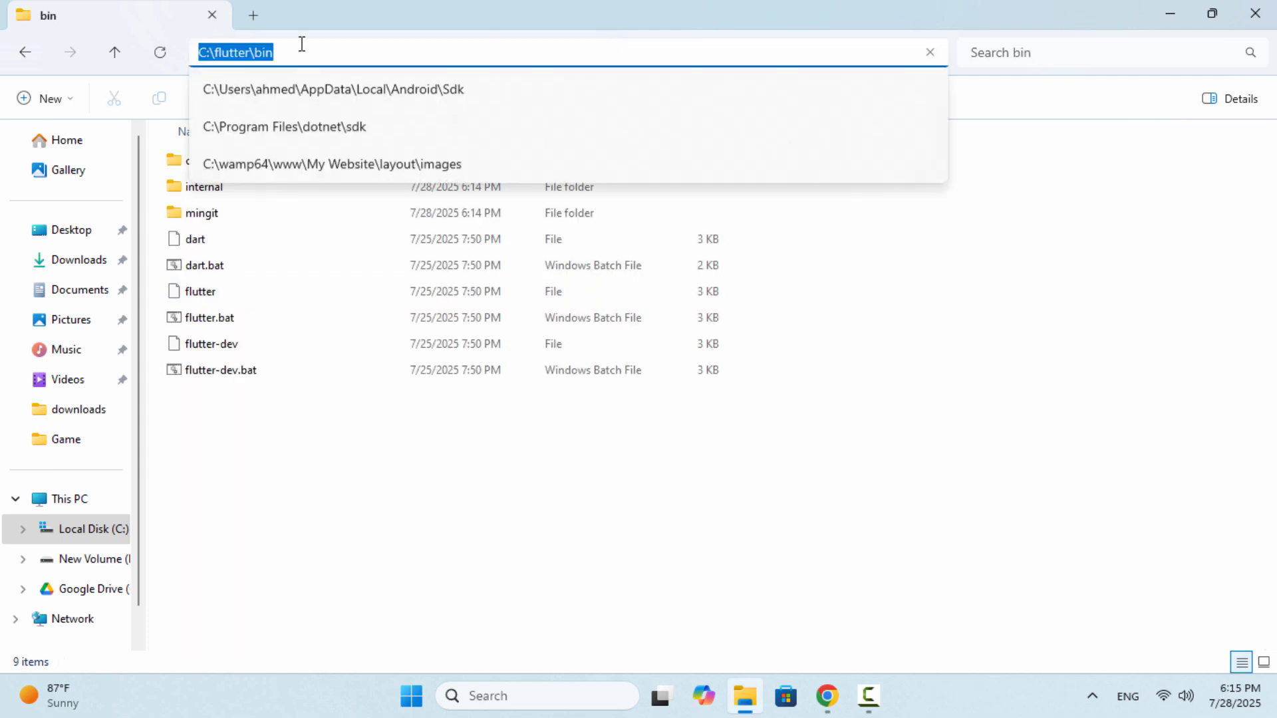
right_click(253, 58)
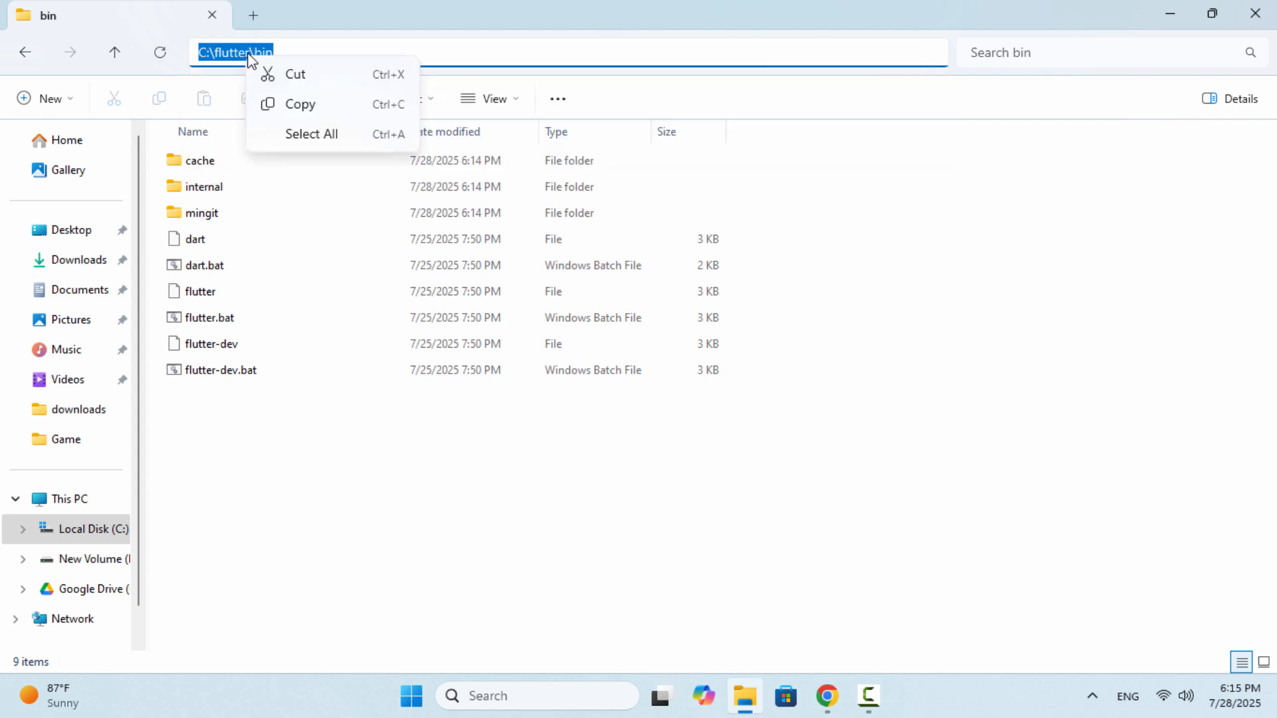
left_click(303, 104)
- Search Windows for "environment", open the system environment variables settings, and bring up the Environment Variables dialog
left_click(522, 695)
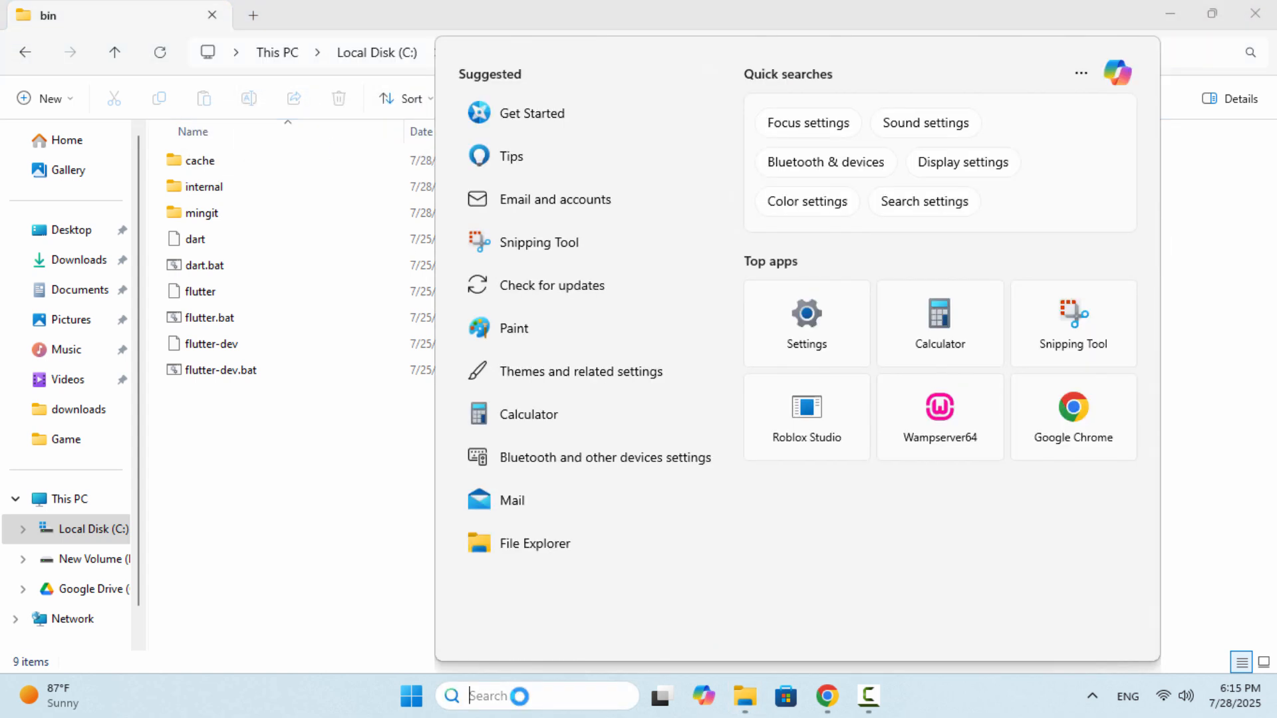
type("enviro")
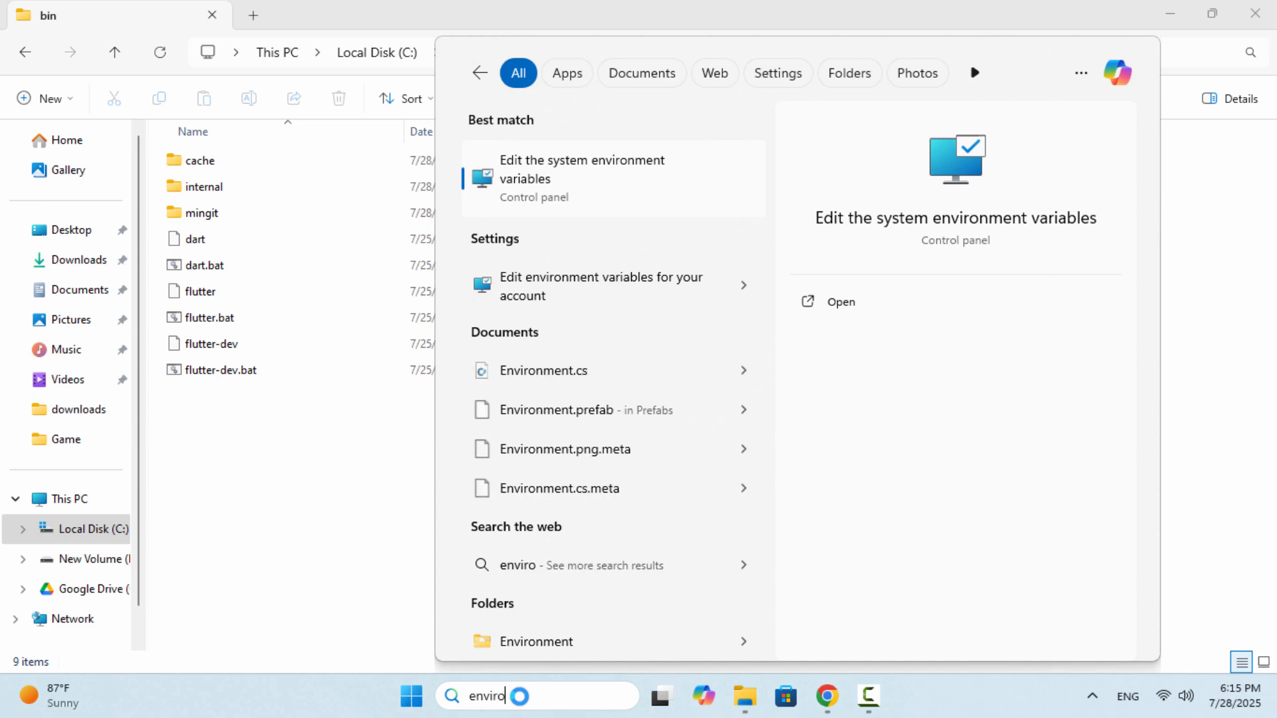
type("nment")
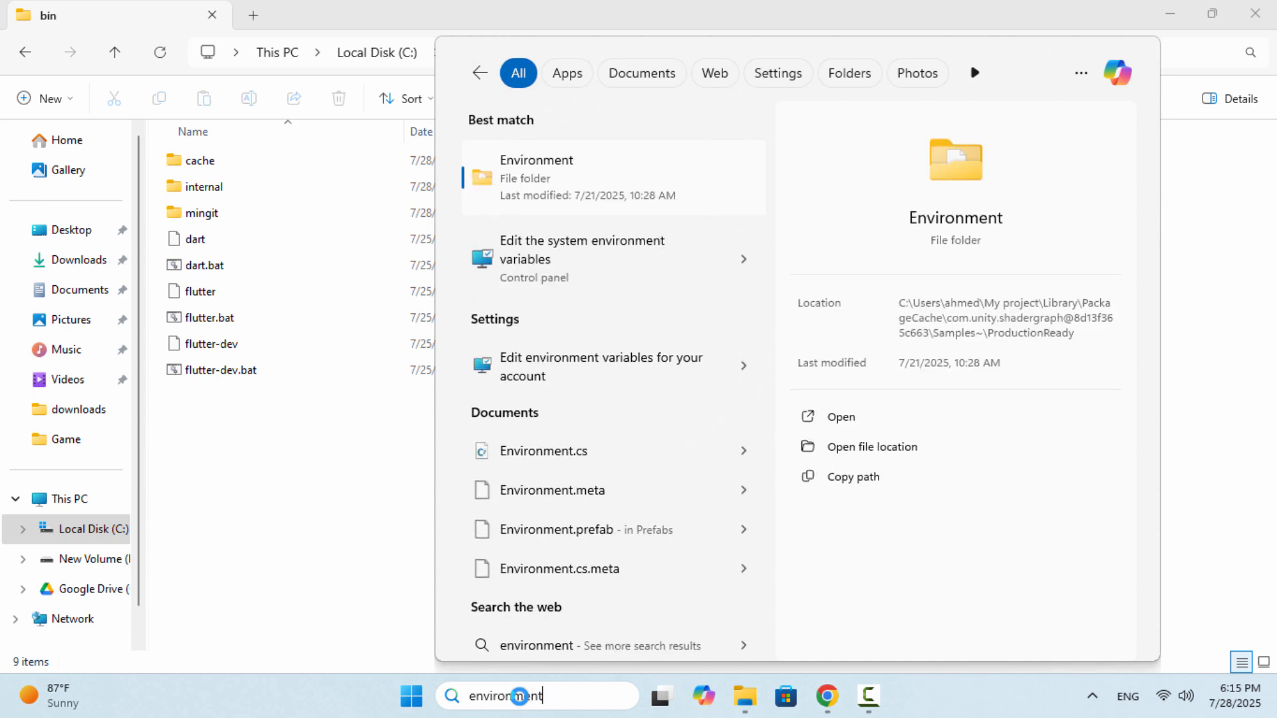
left_click(544, 263)
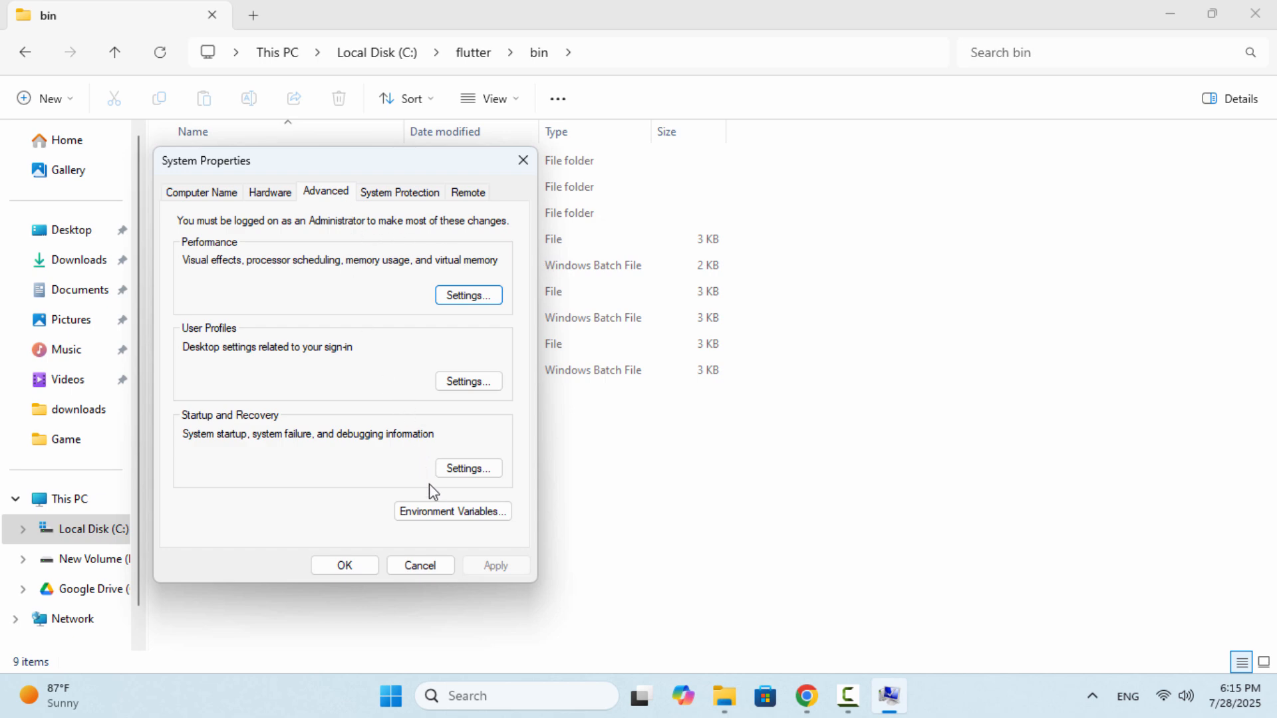
left_click(443, 512)
- Add C:\flutter\bin as a new entry in the user Path variable
double_click(397, 220)
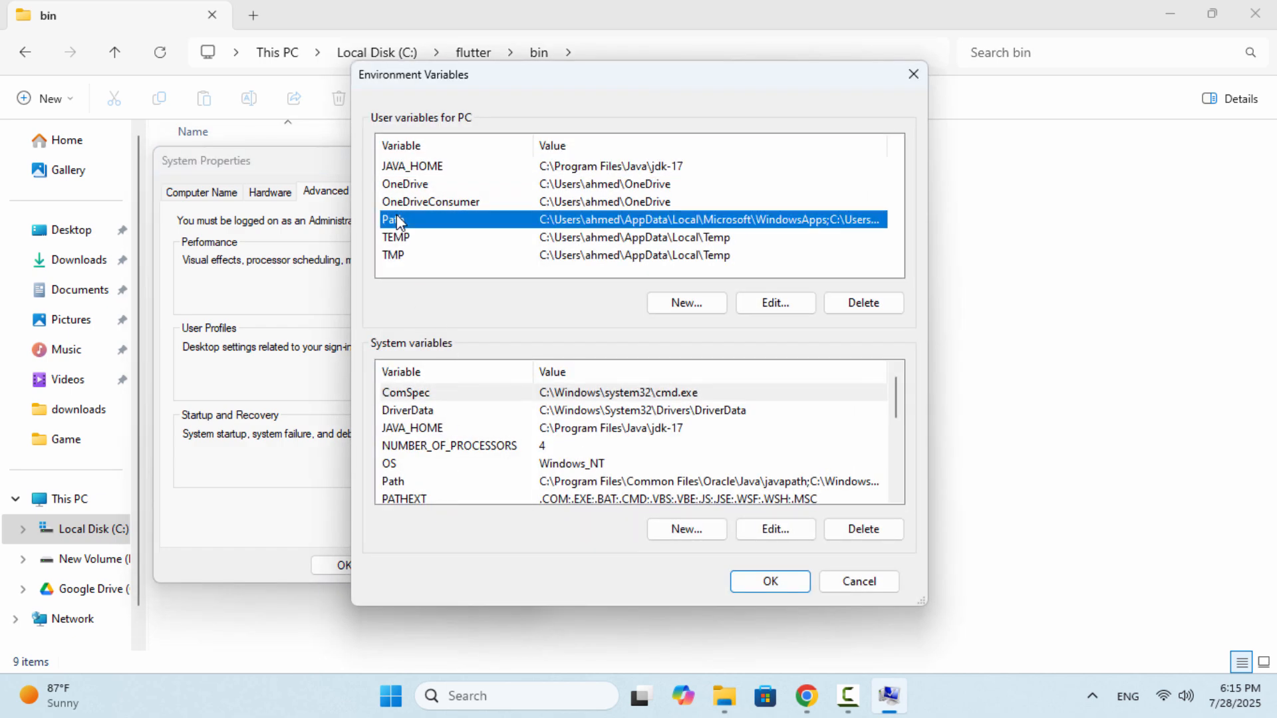
left_click(830, 158)
key("ctrl+v")
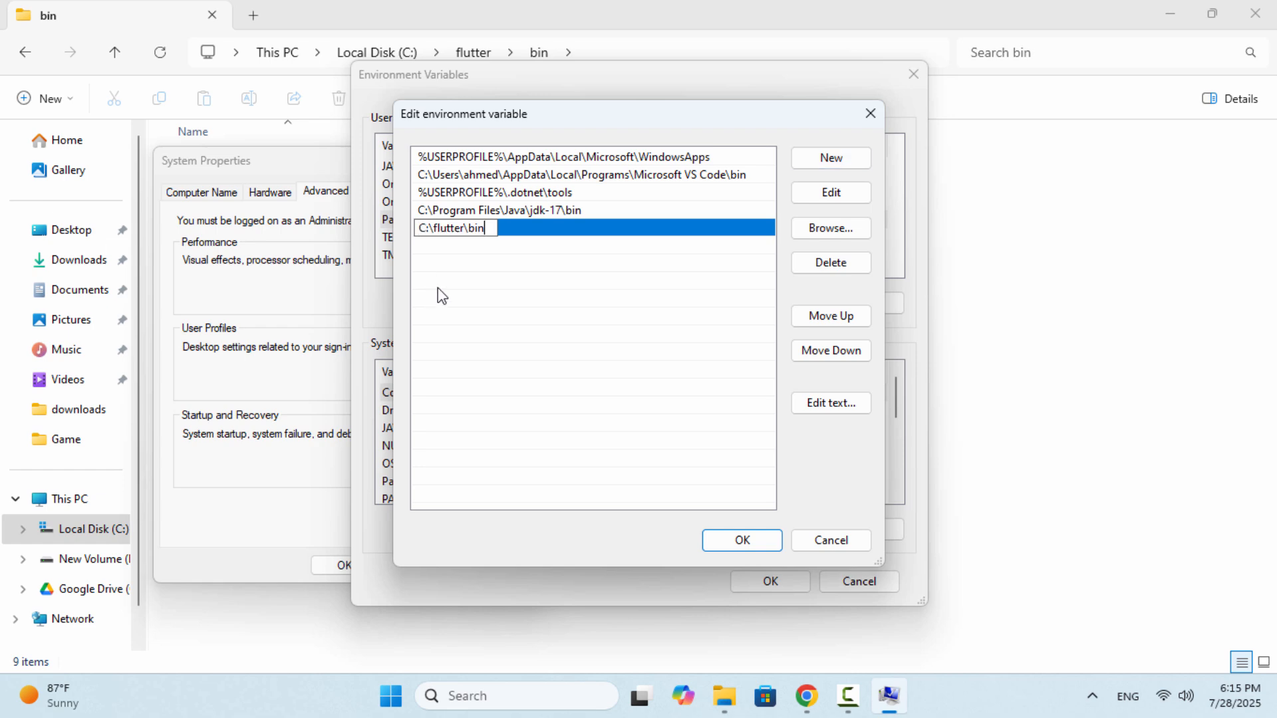
left_click(489, 296)
left_click(743, 538)
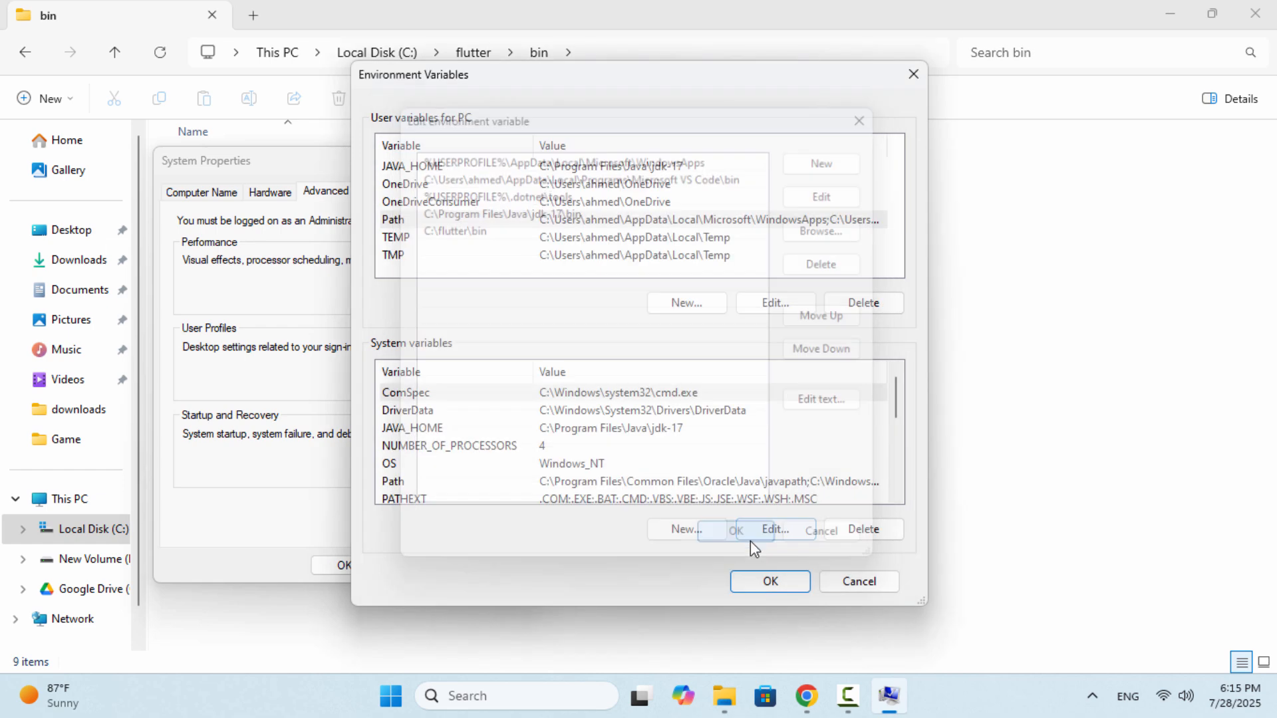
- Add C:\flutter\bin as a new entry in the system Path variable and accept all open settings dialogs
double_click(399, 480)
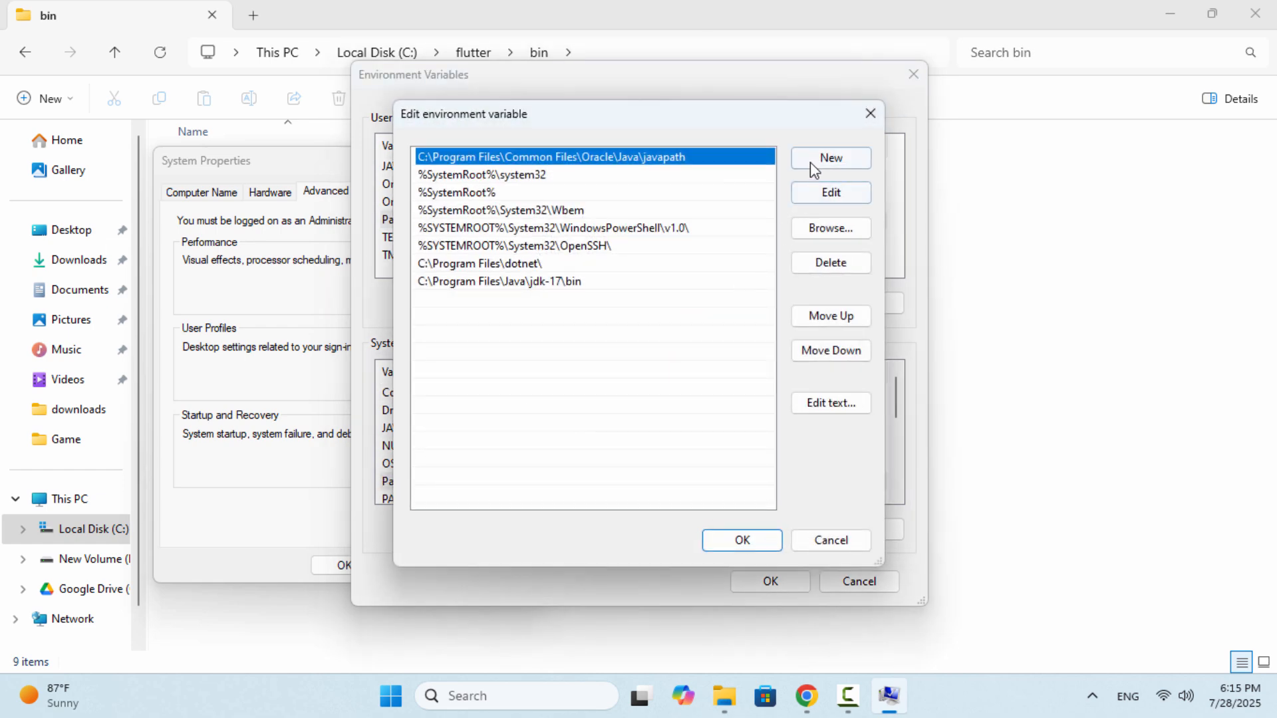
left_click(816, 162)
key("ctrl+v")
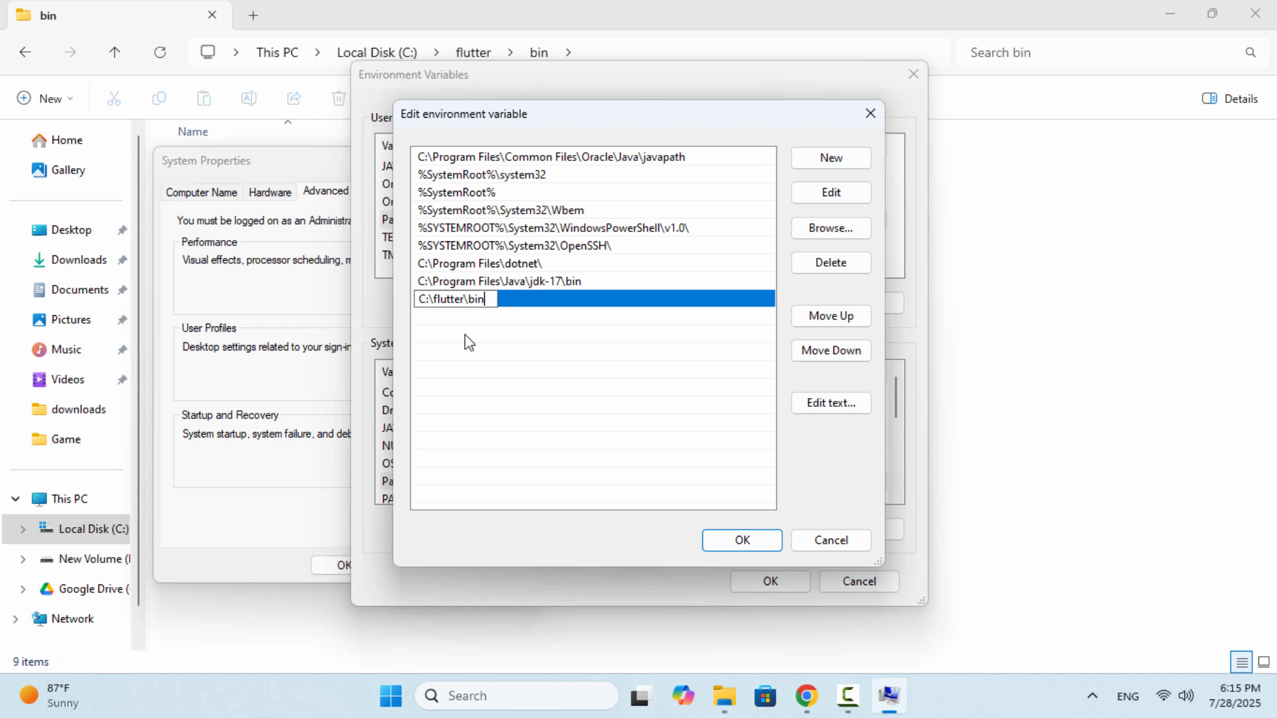
left_click(736, 541)
left_click(769, 583)
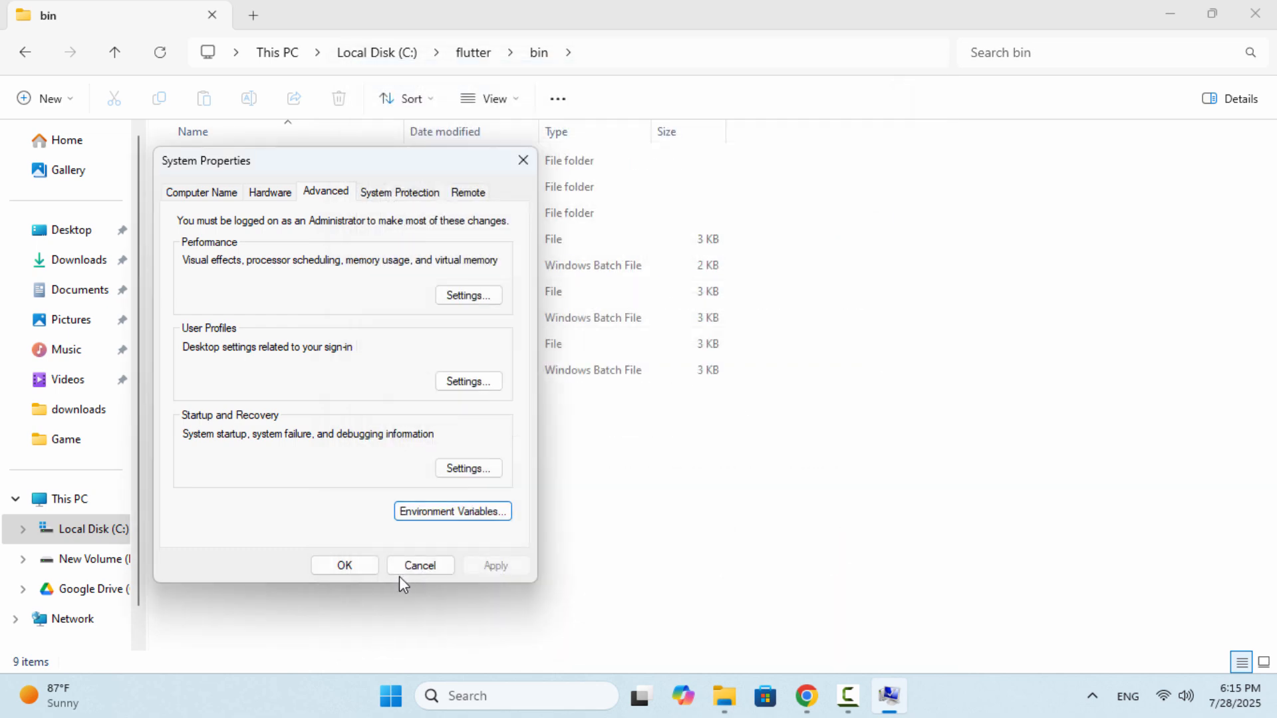
left_click(345, 566)
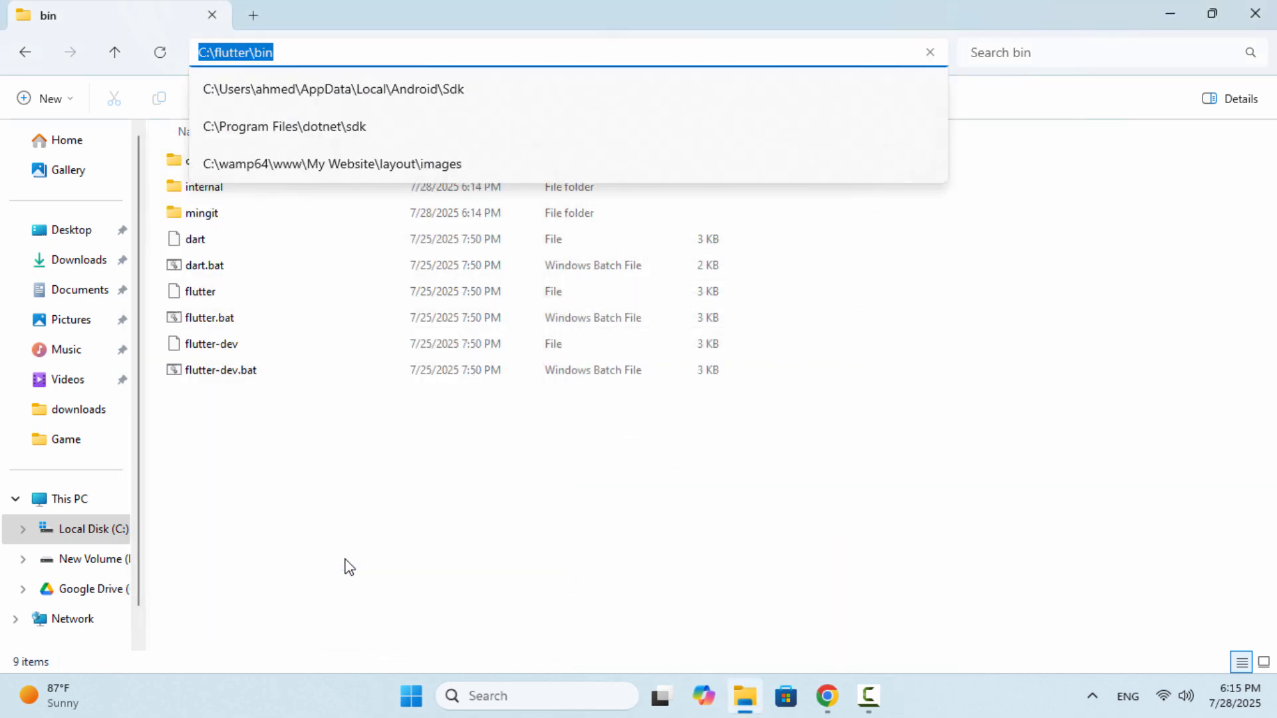
- Close the File Explorer and browser windows, then find Android Studio through Windows search and launch it
left_click(1255, 14)
left_click(1259, 14)
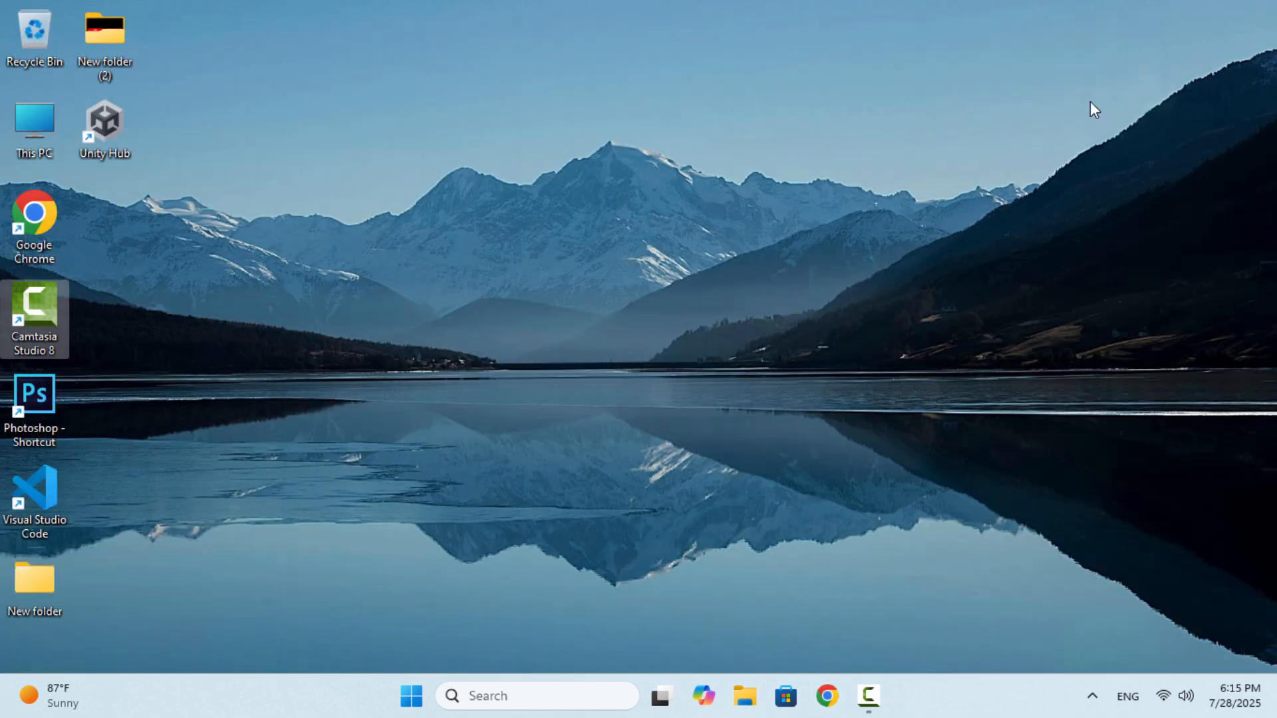
left_click(564, 686)
type("androi")
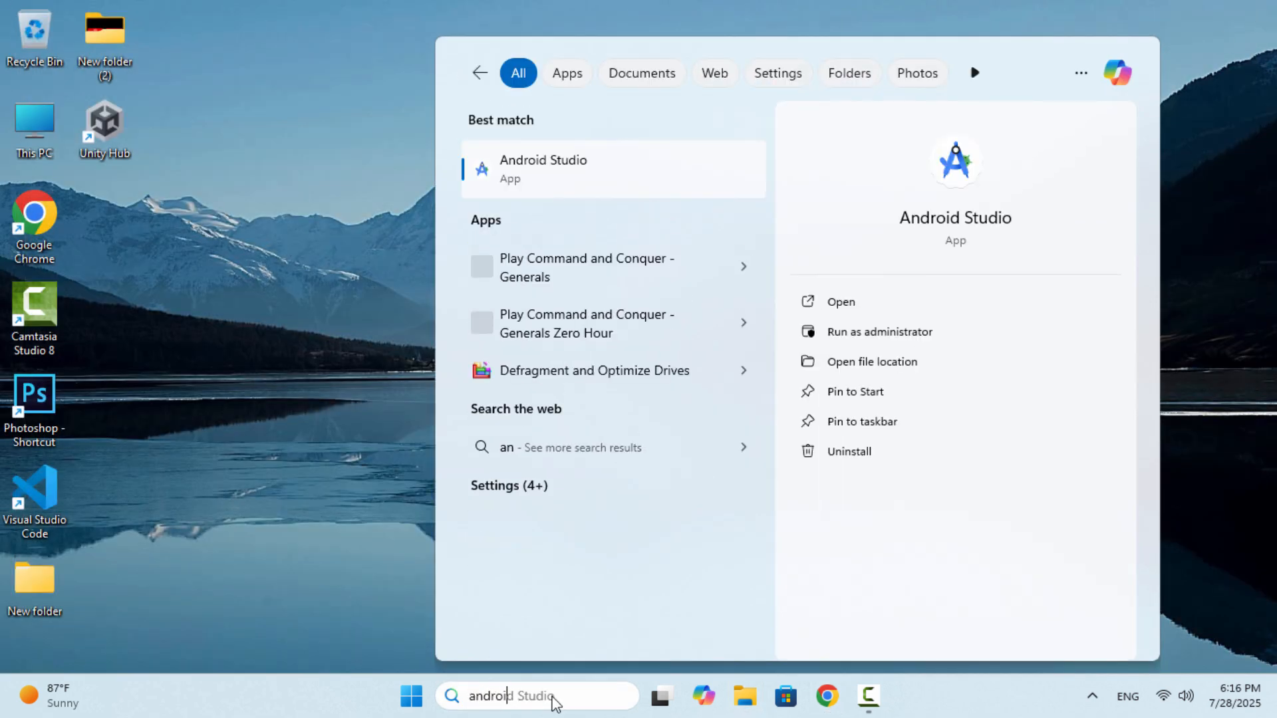
type("d stud")
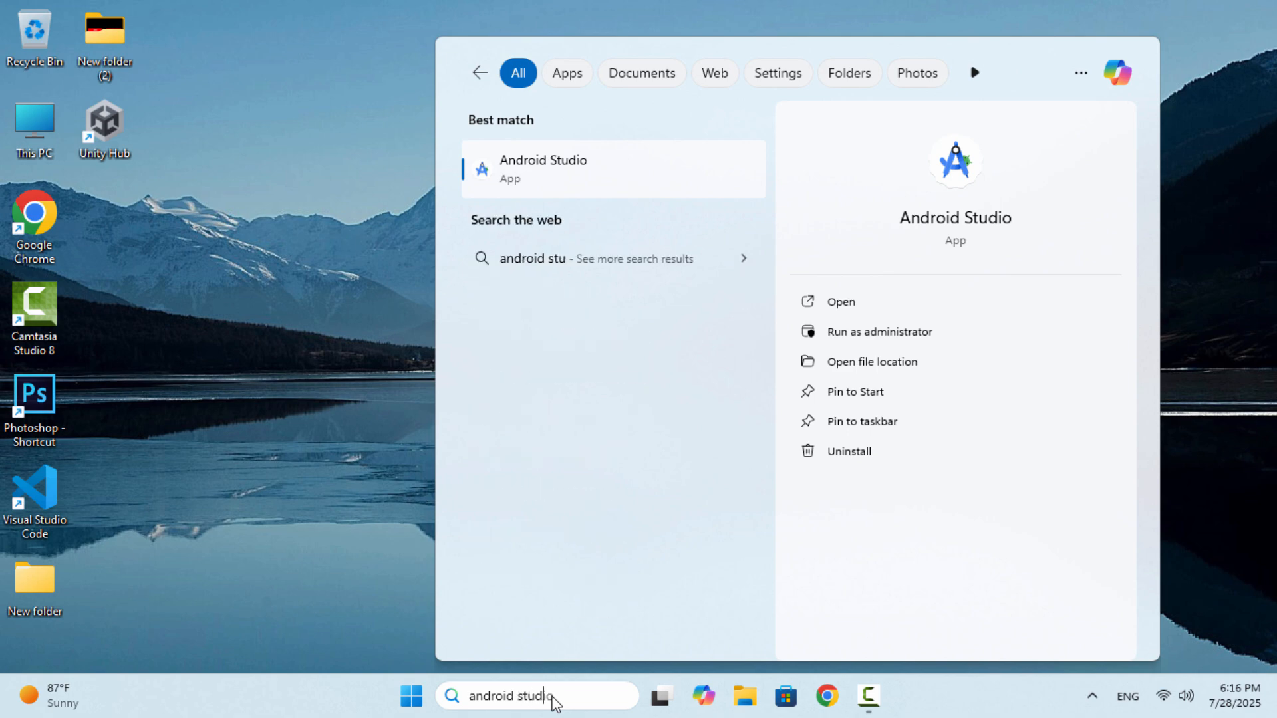
type("io")
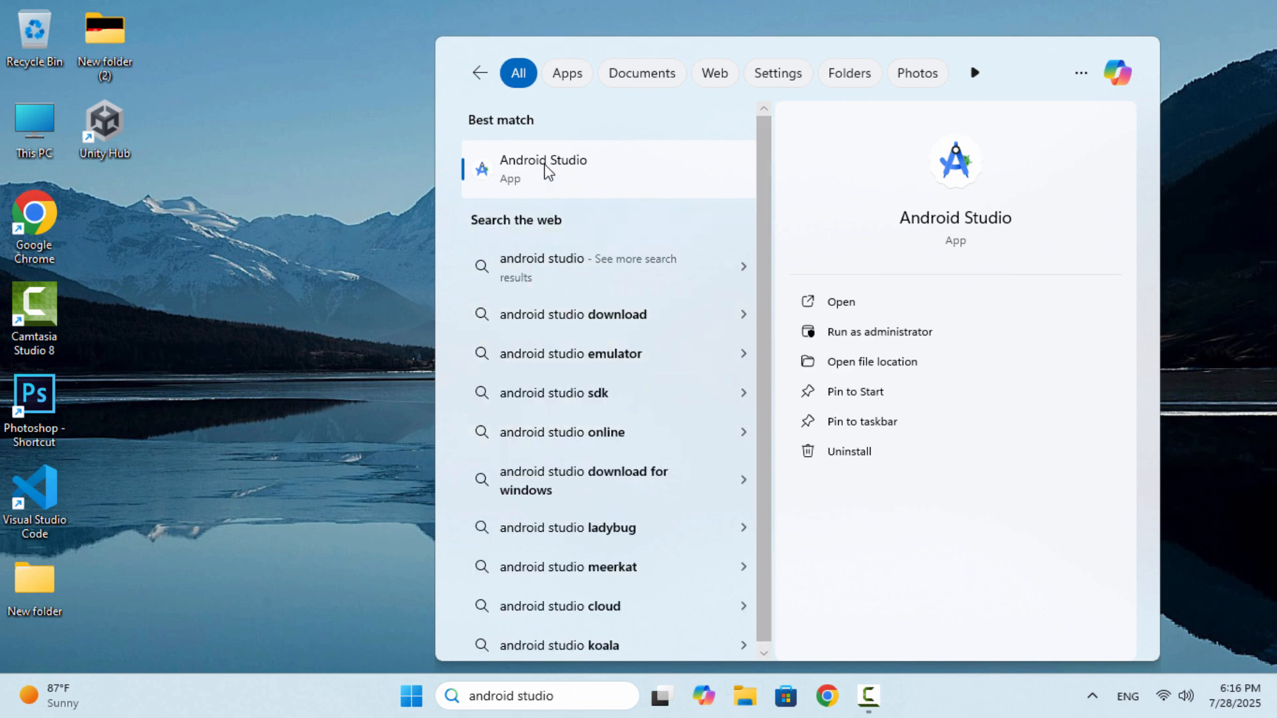
left_click(544, 166)
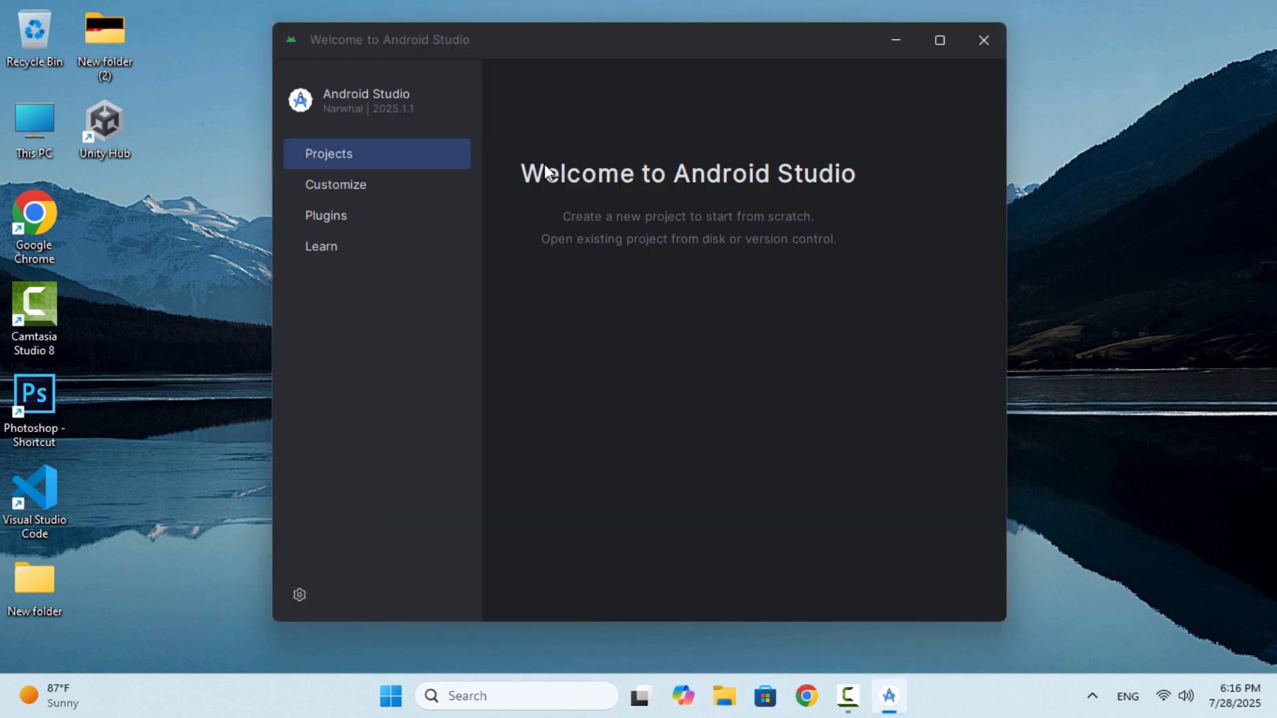
- Find the Flutter plugin in the plugin marketplace, install it, and restart the IDE
left_click(335, 220)
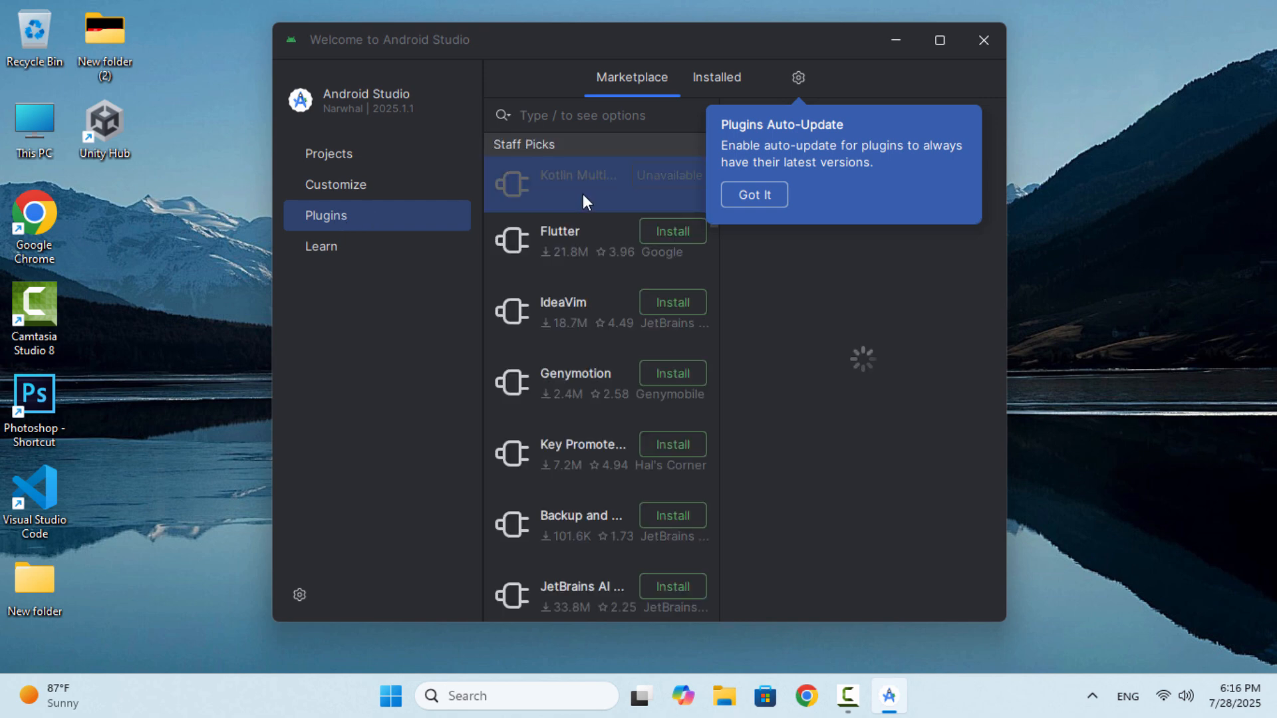
left_click(741, 190)
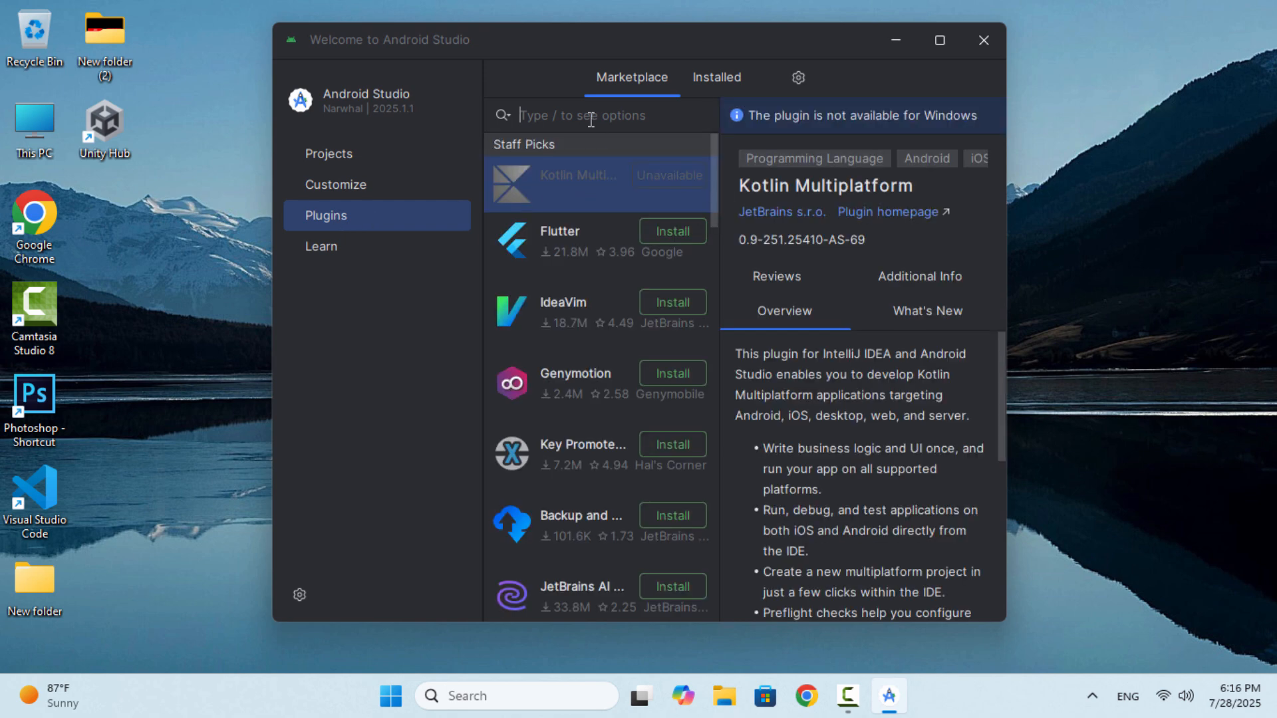
type("flutter")
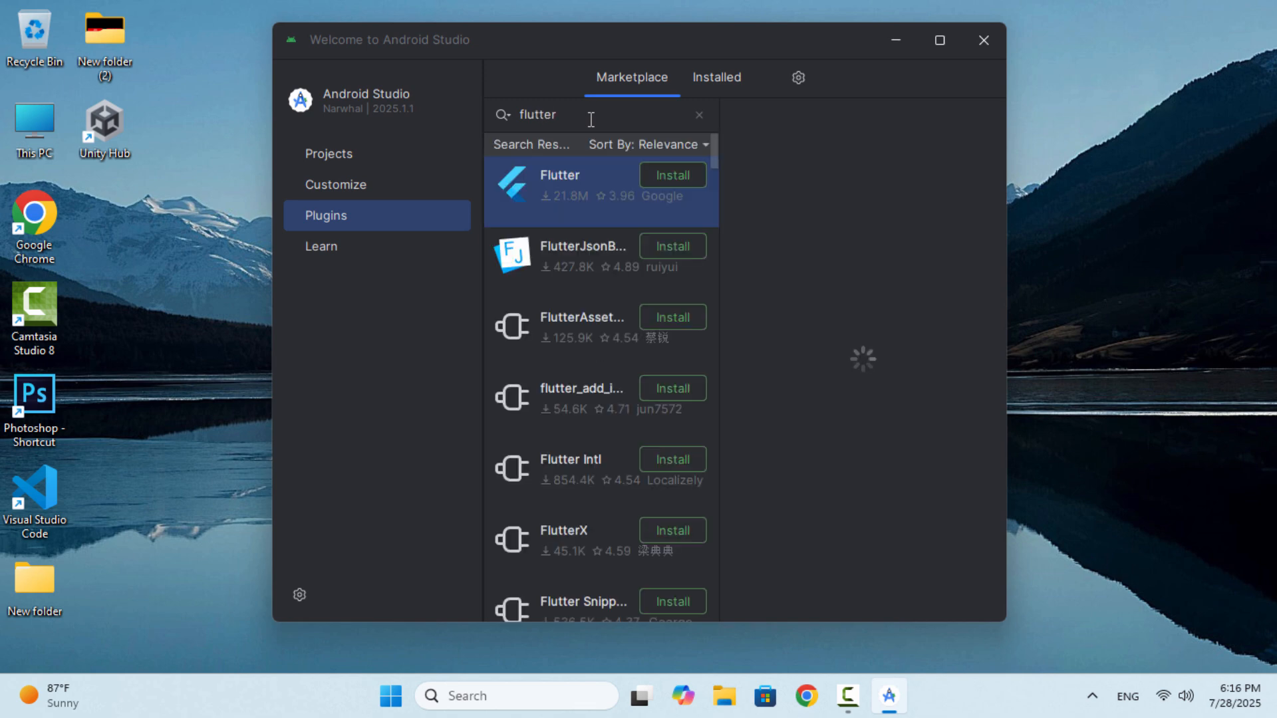
left_click(682, 174)
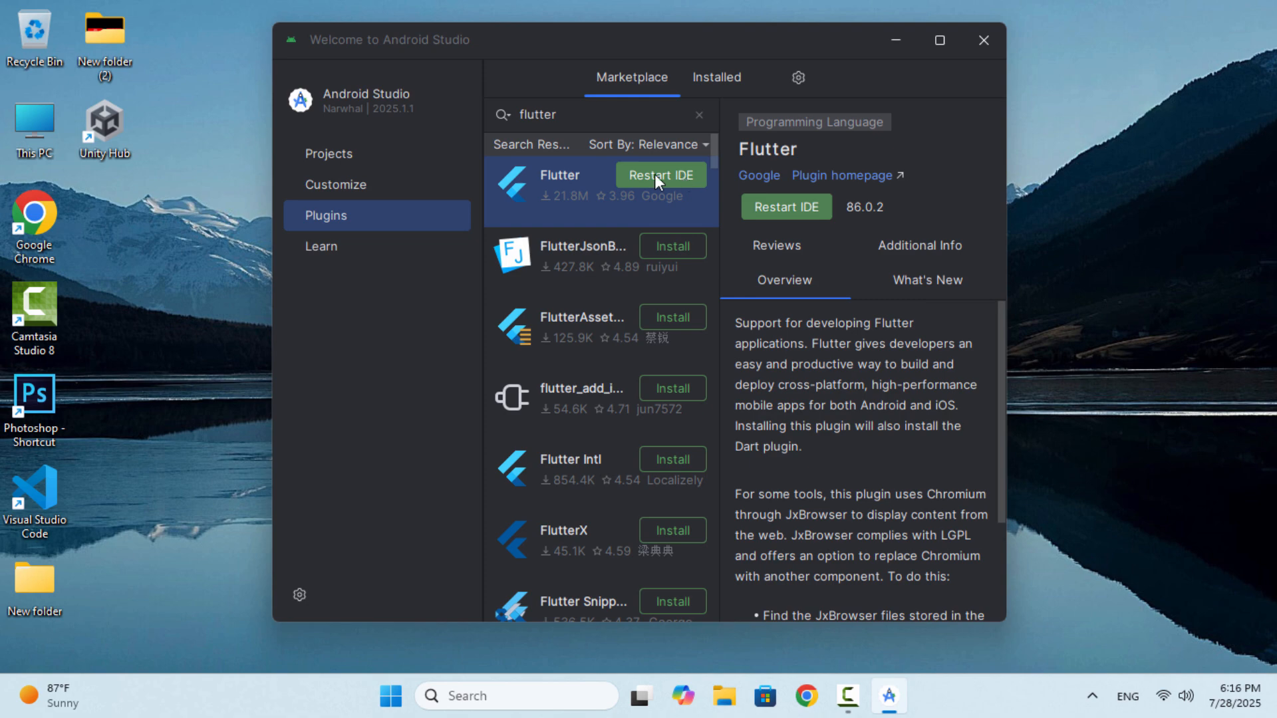
left_click(654, 174)
left_click(657, 363)
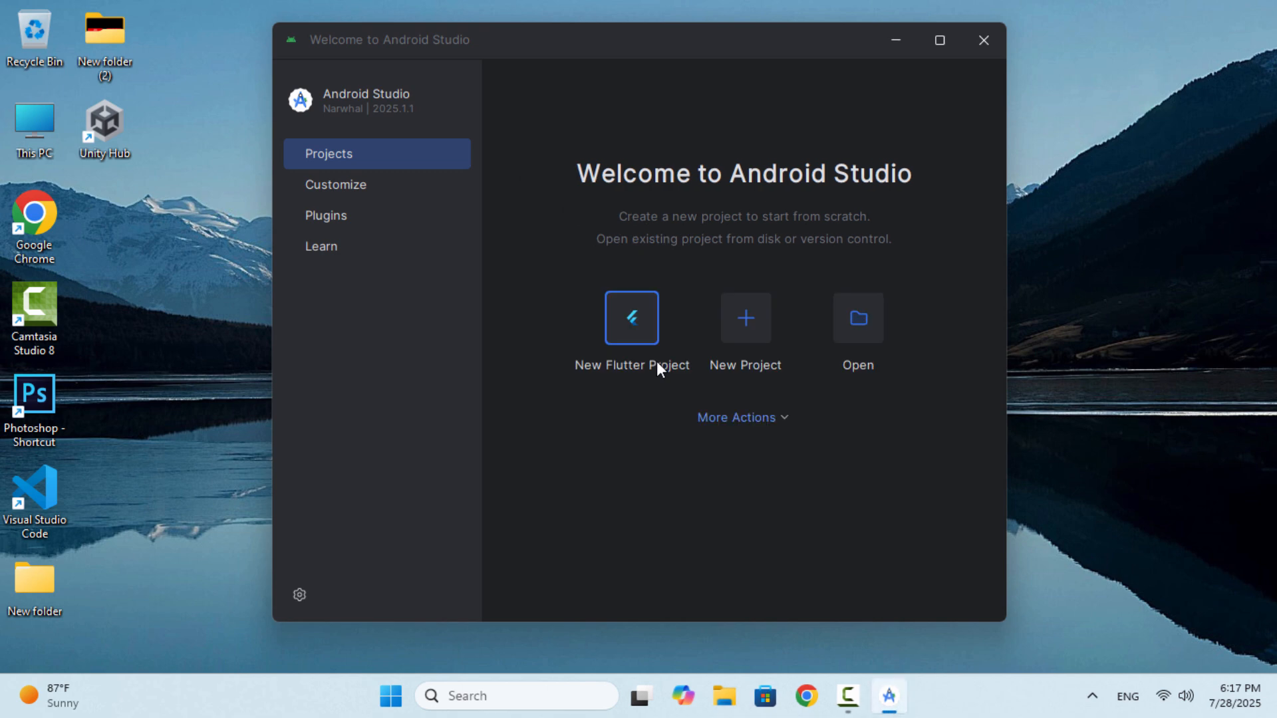
- Minimize Android Studio, open Command Prompt as administrator through Windows search, and run "flutter doctor"
left_click(896, 40)
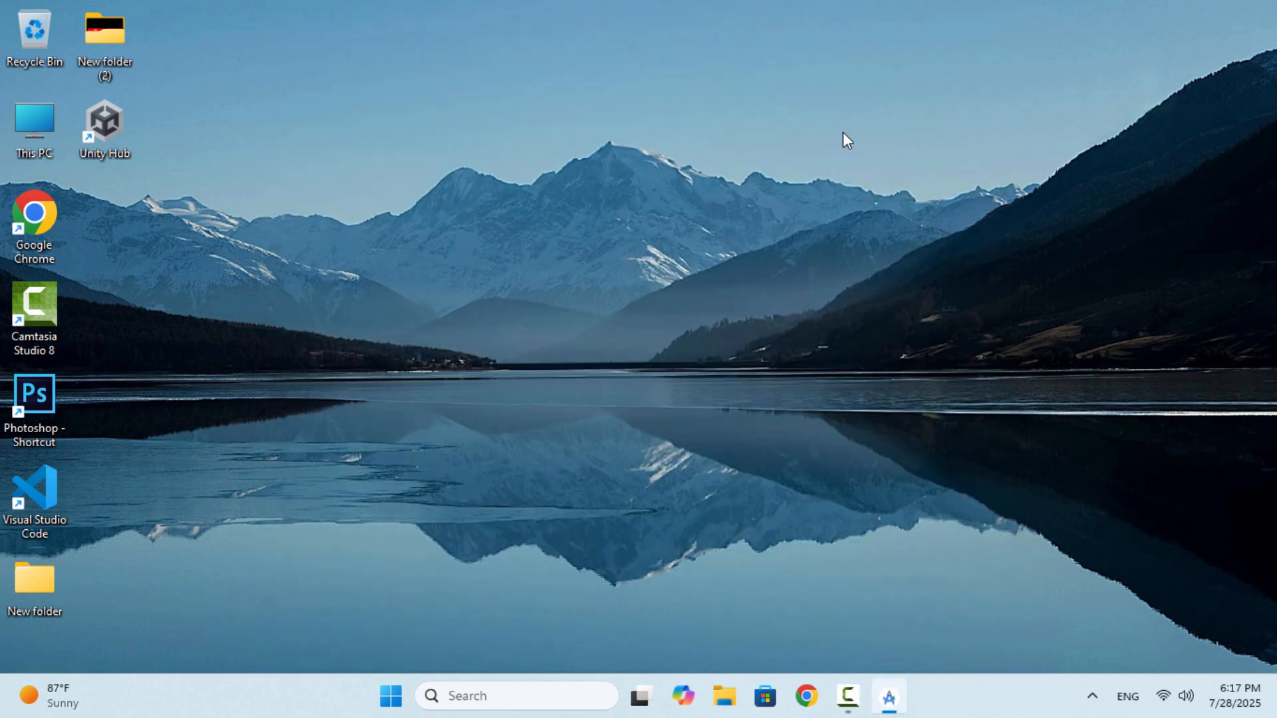
left_click(504, 703)
type("cmd")
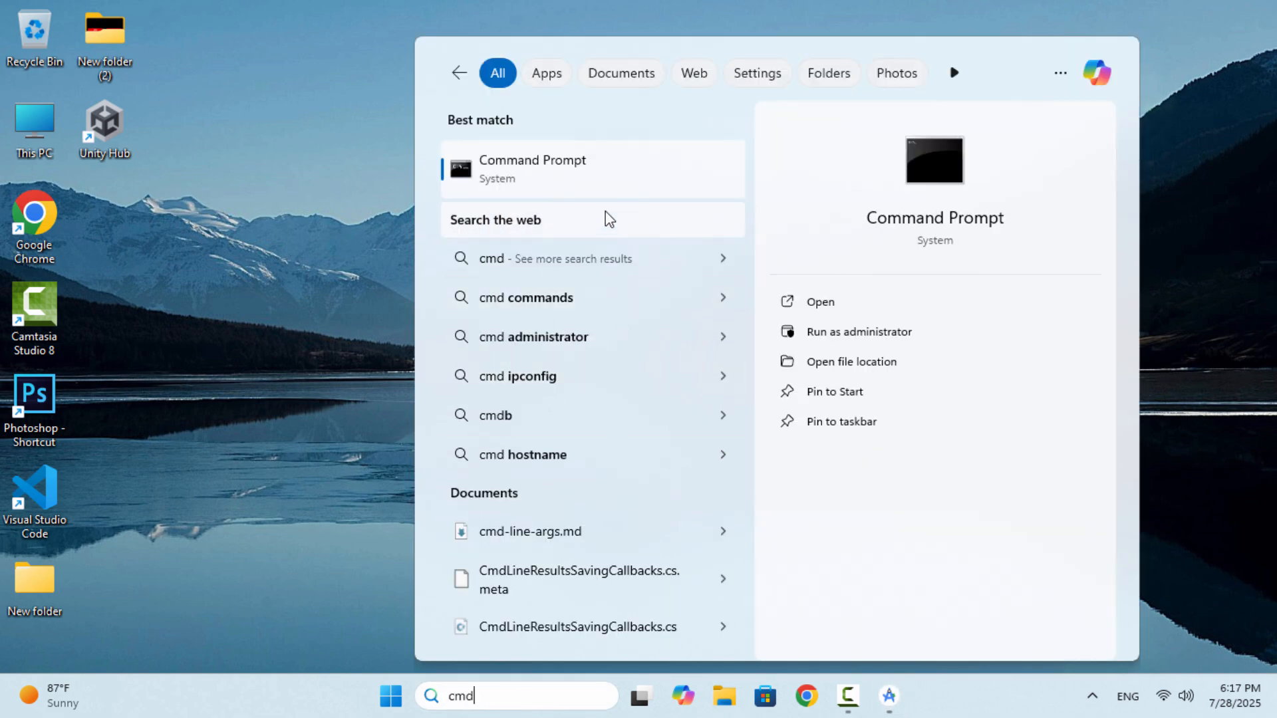
right_click(588, 172)
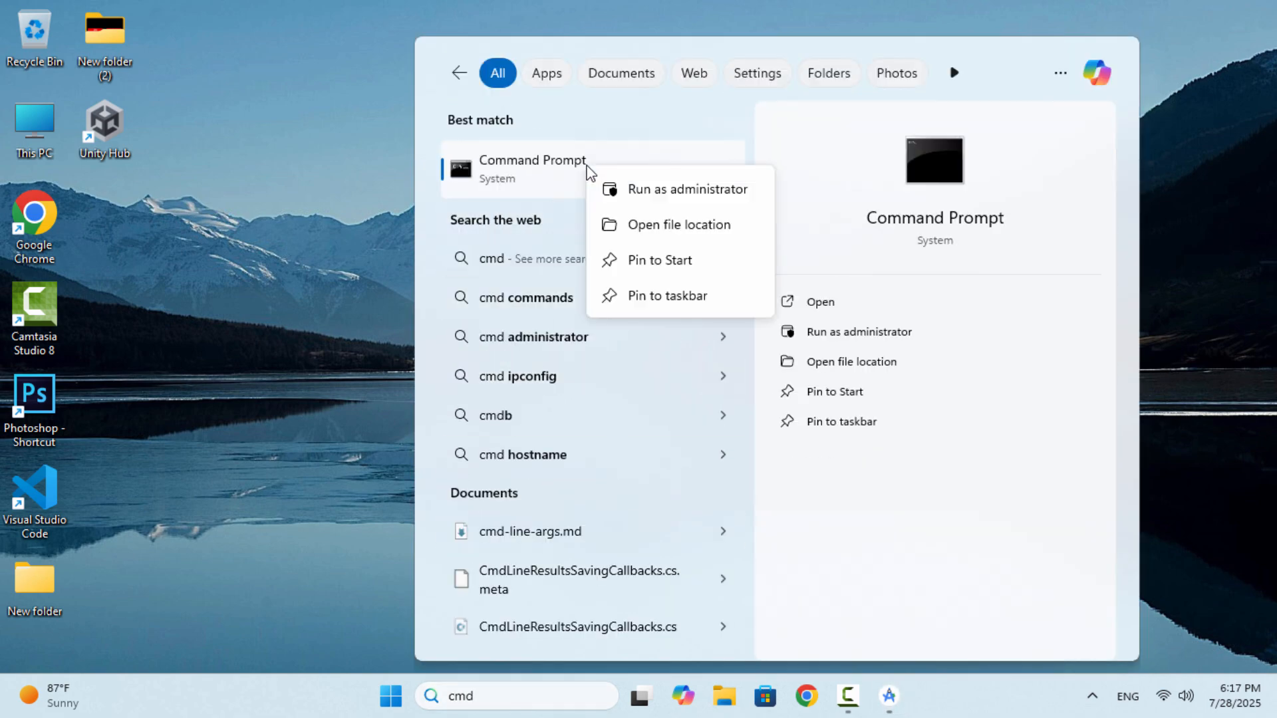
left_click(628, 189)
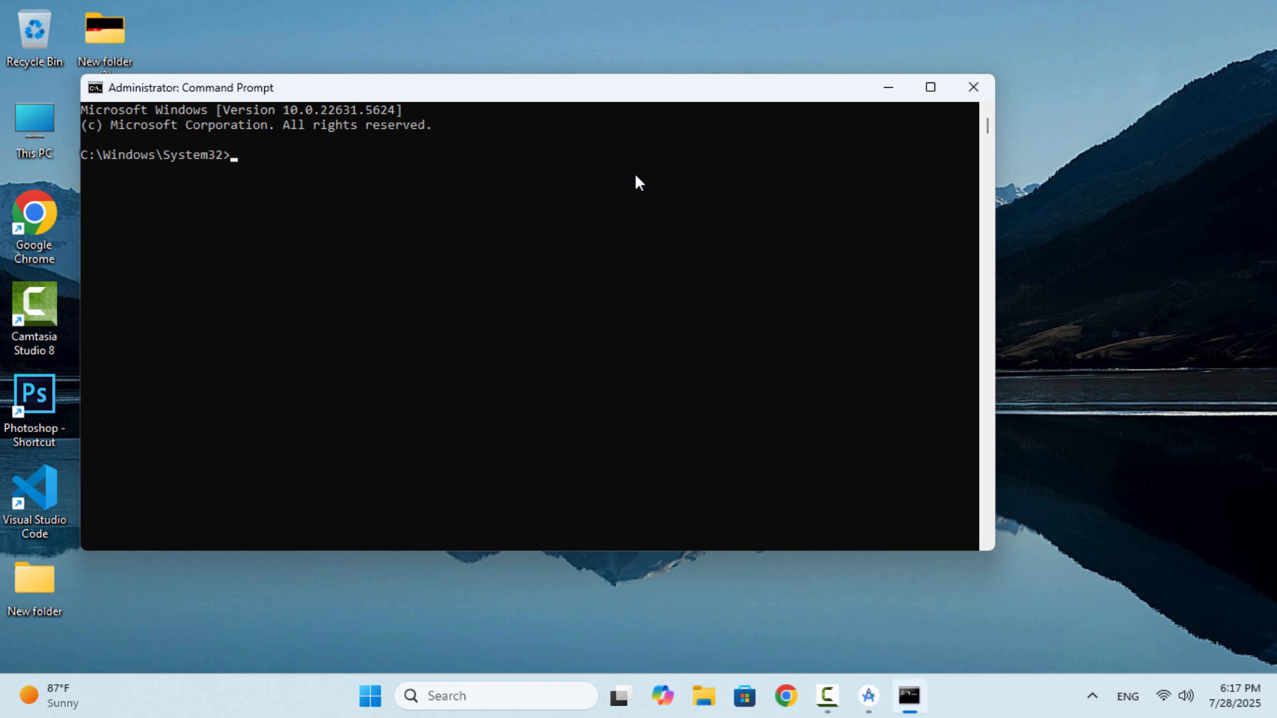
left_click_drag(532, 89, 638, 90)
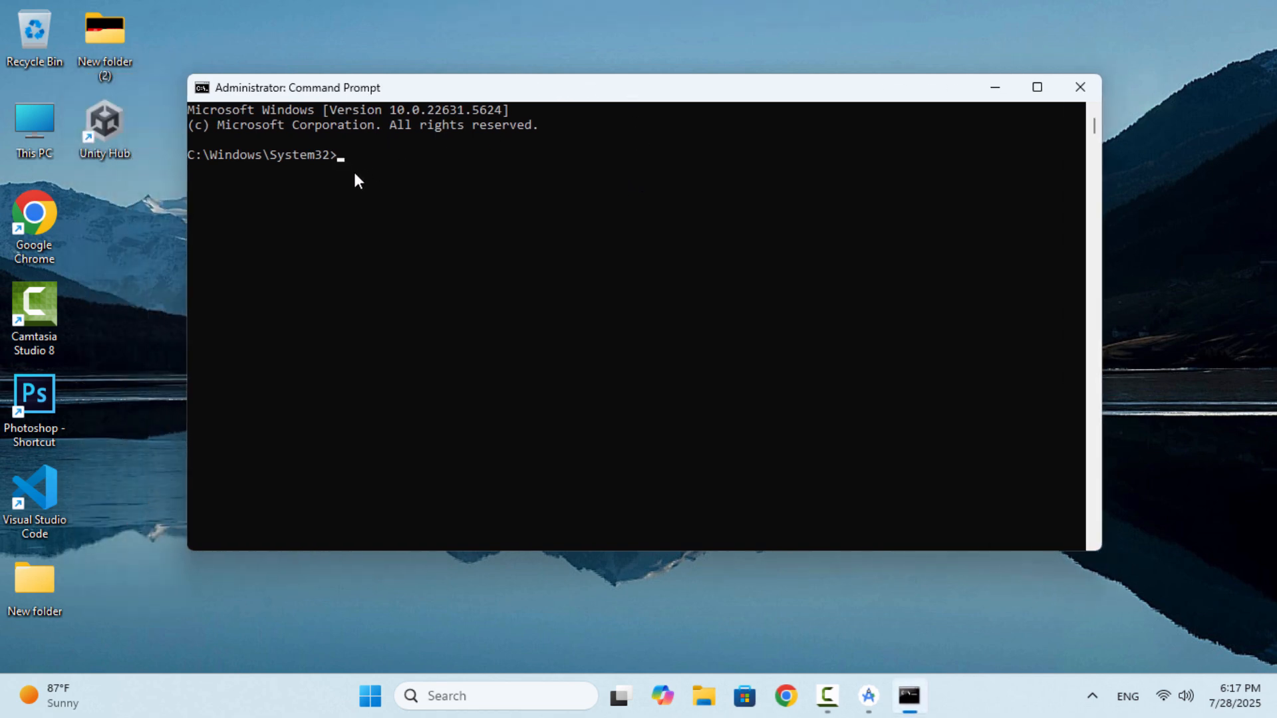
type("flutter doctor")
key("Return")
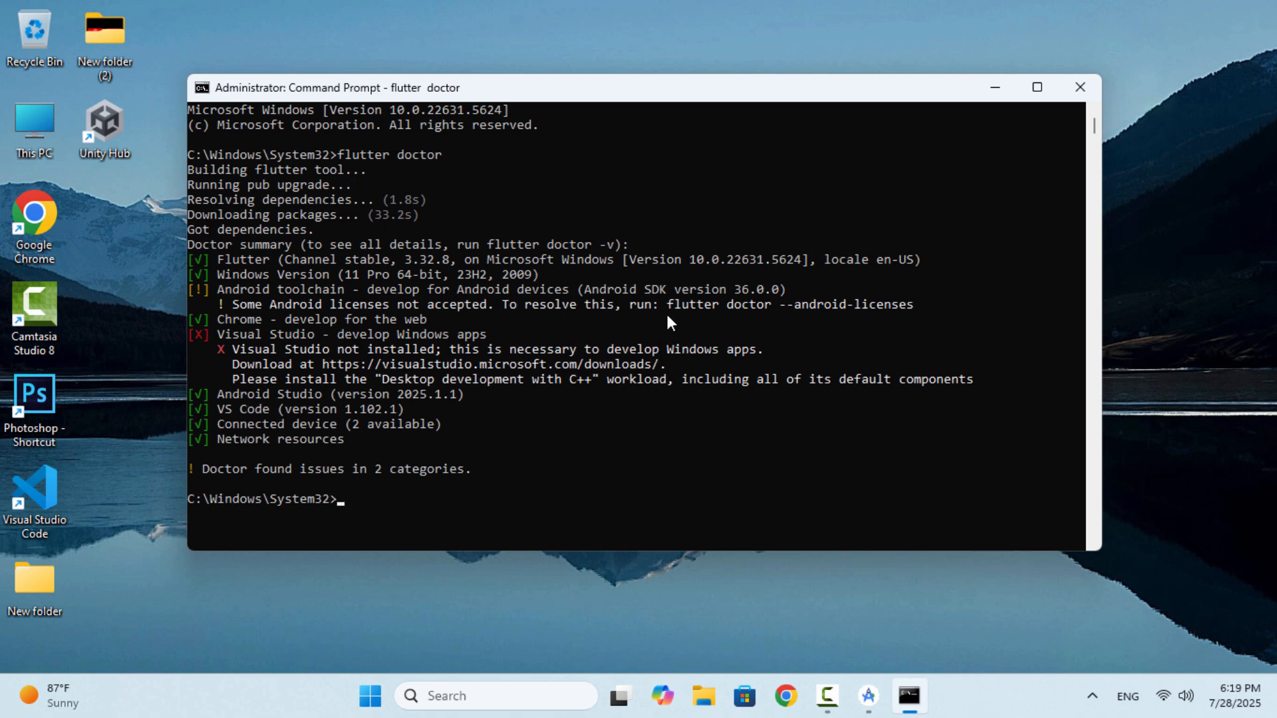
- Copy the suggested command "flutter doctor --android-licenses" from the doctor output and run it at the prompt
left_click_drag(670, 308, 693, 309)
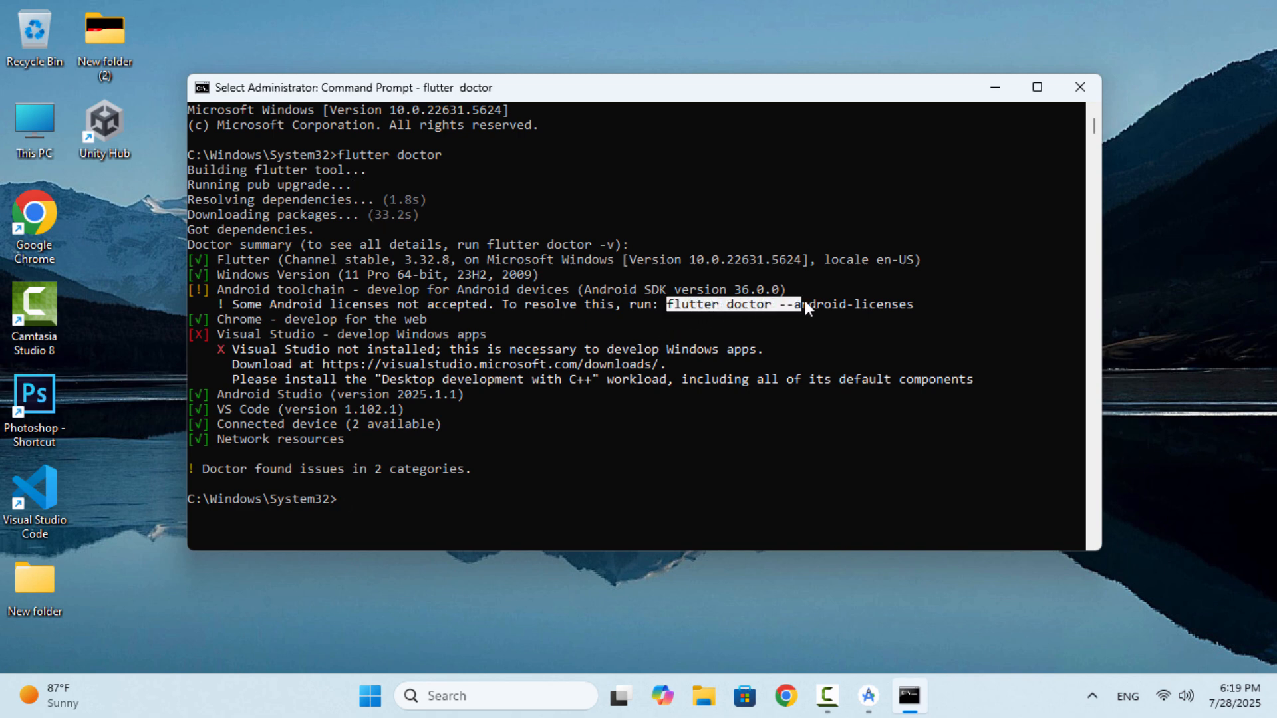
left_click_drag(888, 306, 908, 310)
key("ctrl+c")
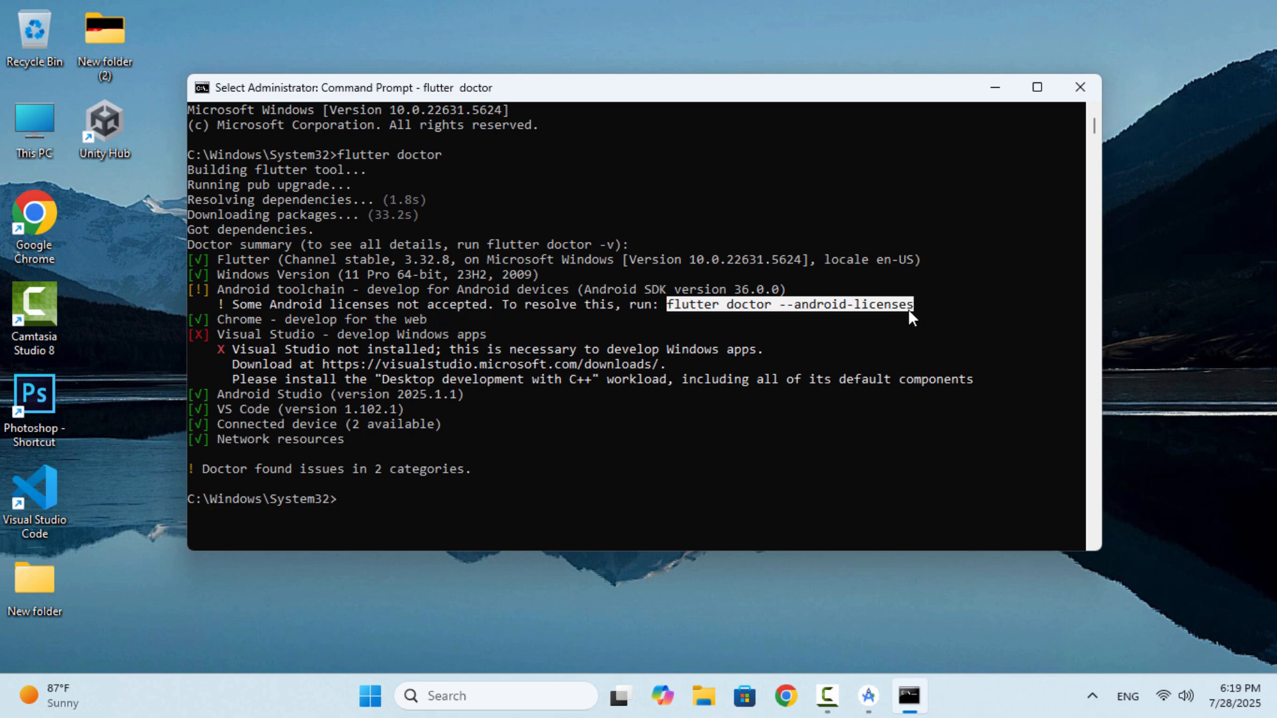
right_click(365, 505)
right_click(359, 508)
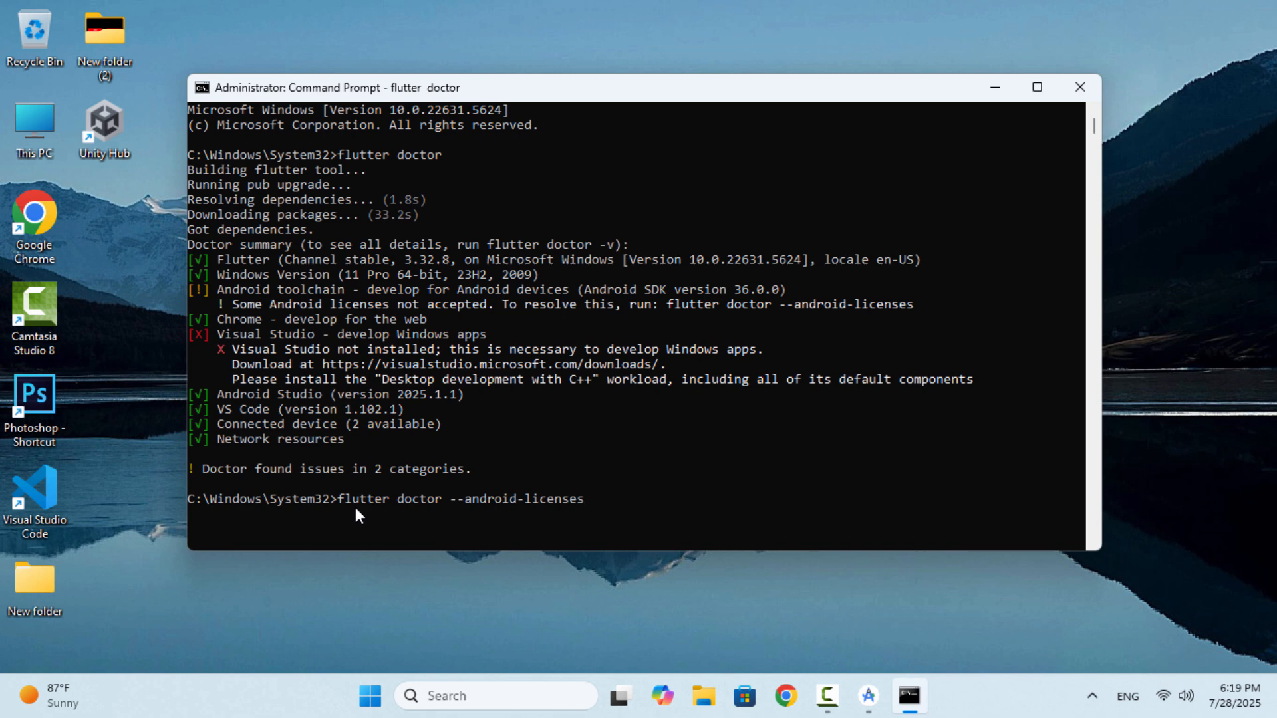
key("Return")
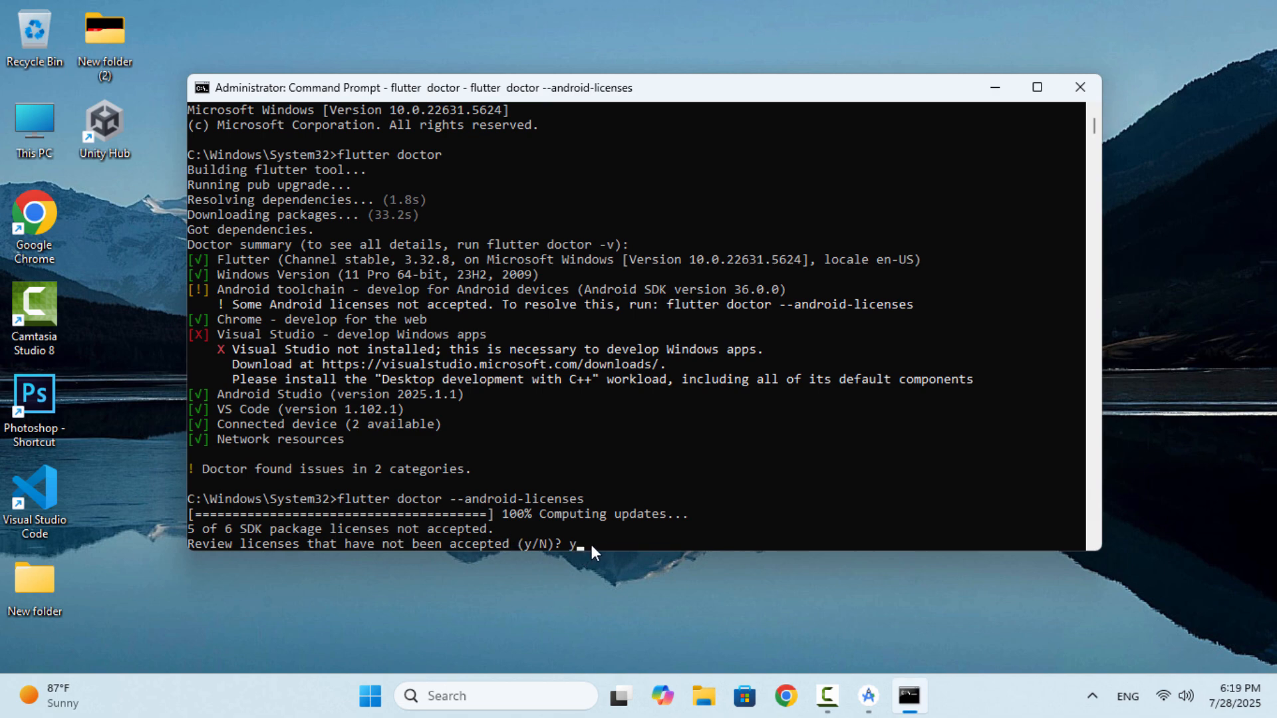
- Agree to review the Android SDK licenses and accept each one with "y"
type("y")
key("Return")
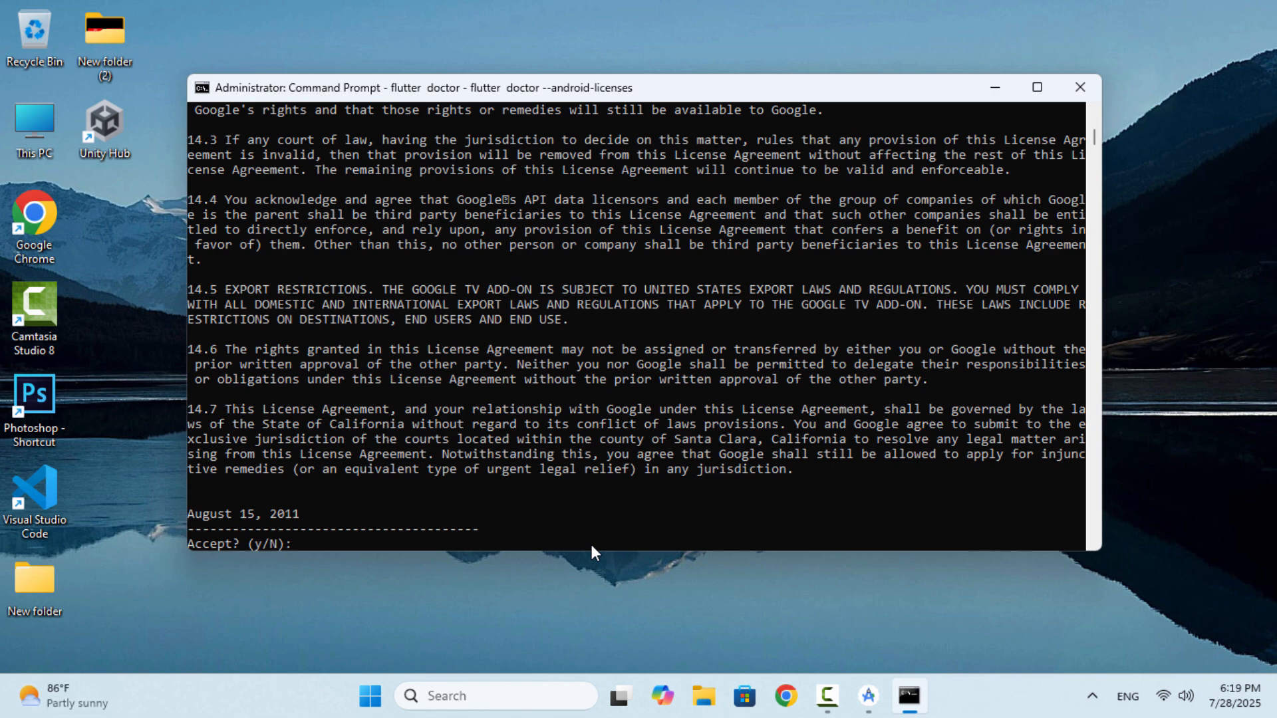
type("y")
key("Return")
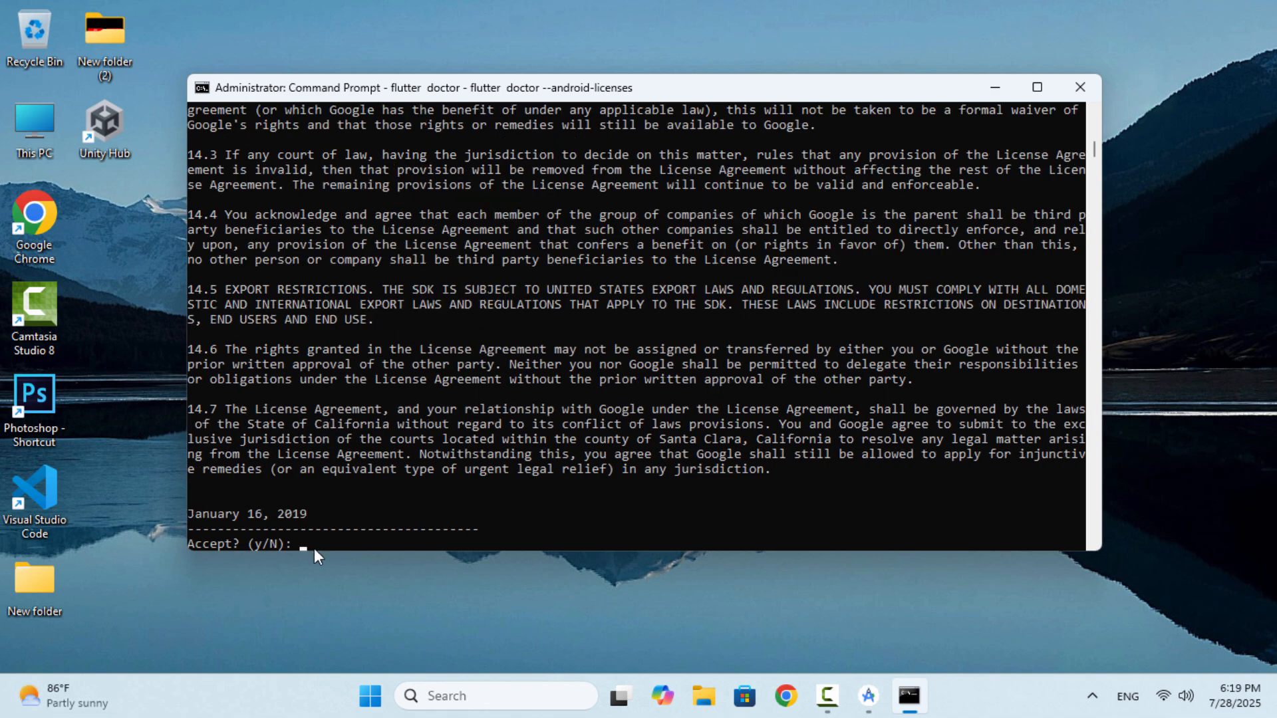
type("y")
key("Return")
type("y")
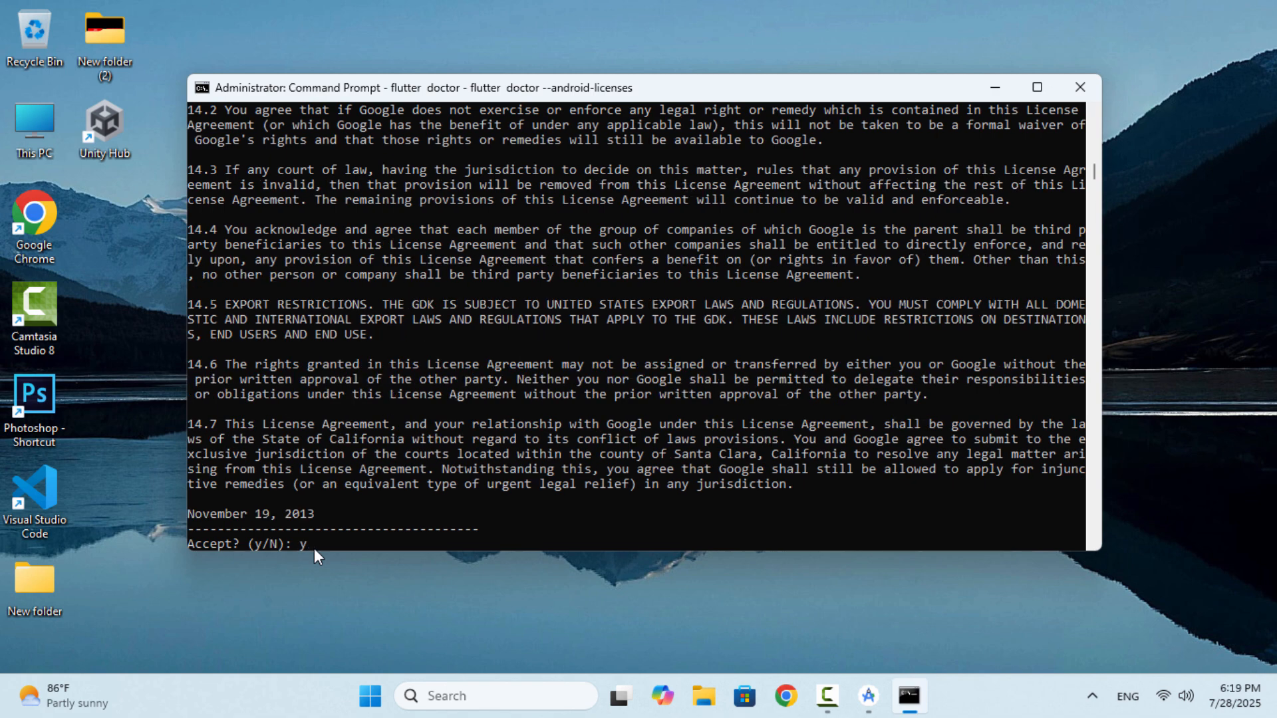
key("Return")
type("y")
key("Return")
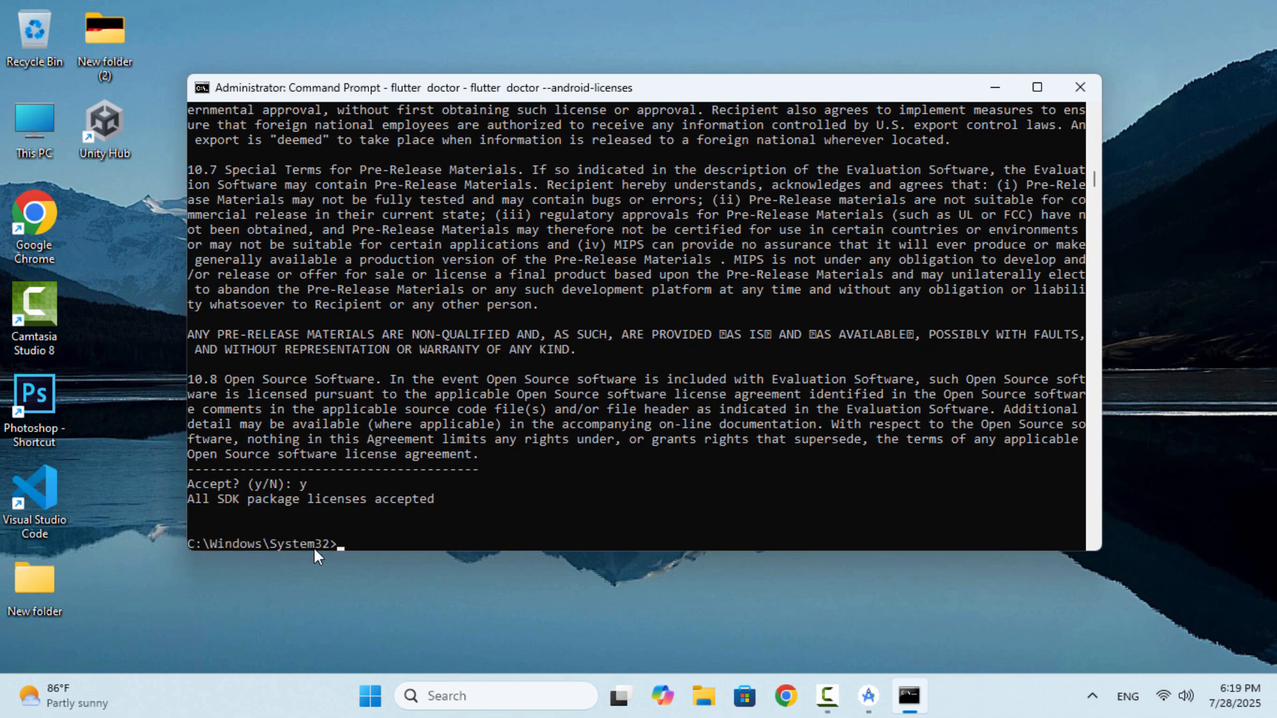
- Recall the previous command, shorten it to "flutter doctor", and run the check again
key("Up")
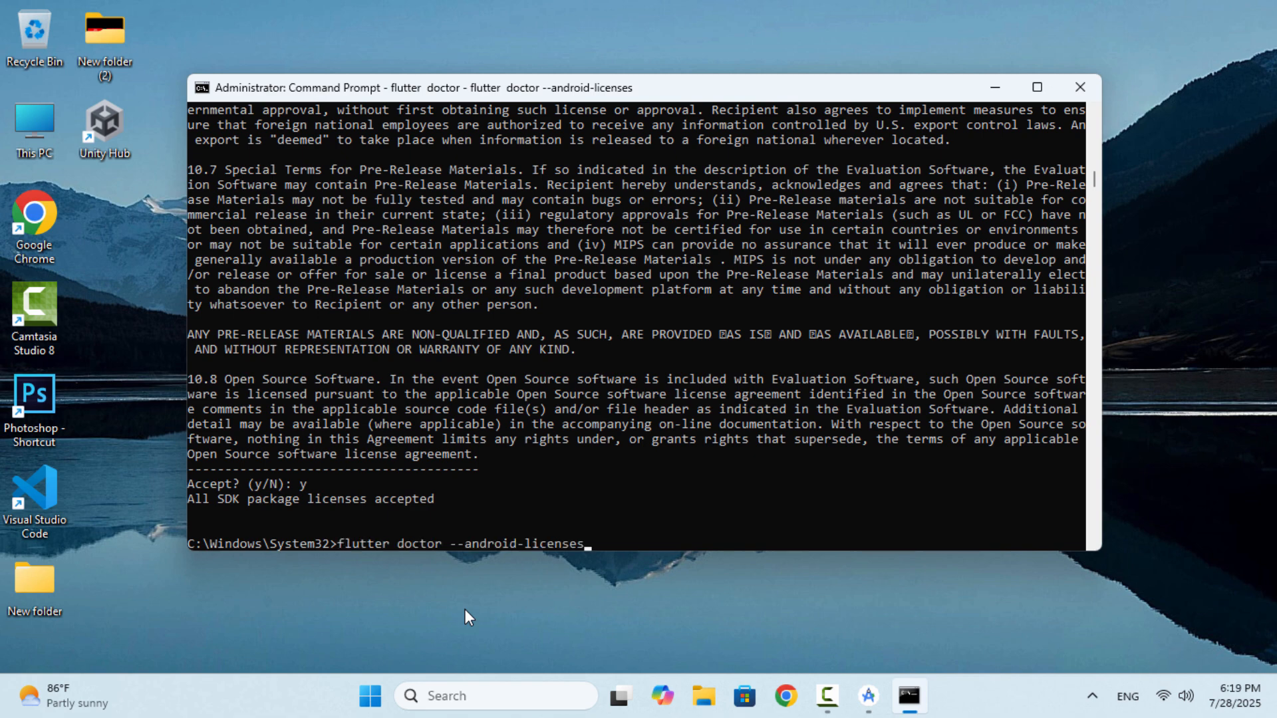
key("BackSpace")
key("BackSpace")
key("BackSpace")
key("BackSpace")
key("BackSpace")
key("BackSpace")
key("BackSpace")
key("BackSpace")
key("BackSpace")
key("BackSpace")
key("BackSpace")
key("BackSpace")
key("BackSpace")
key("BackSpace")
key("BackSpace")
key("BackSpace")
key("BackSpace")
key("BackSpace")
key("BackSpace")
key("Return")
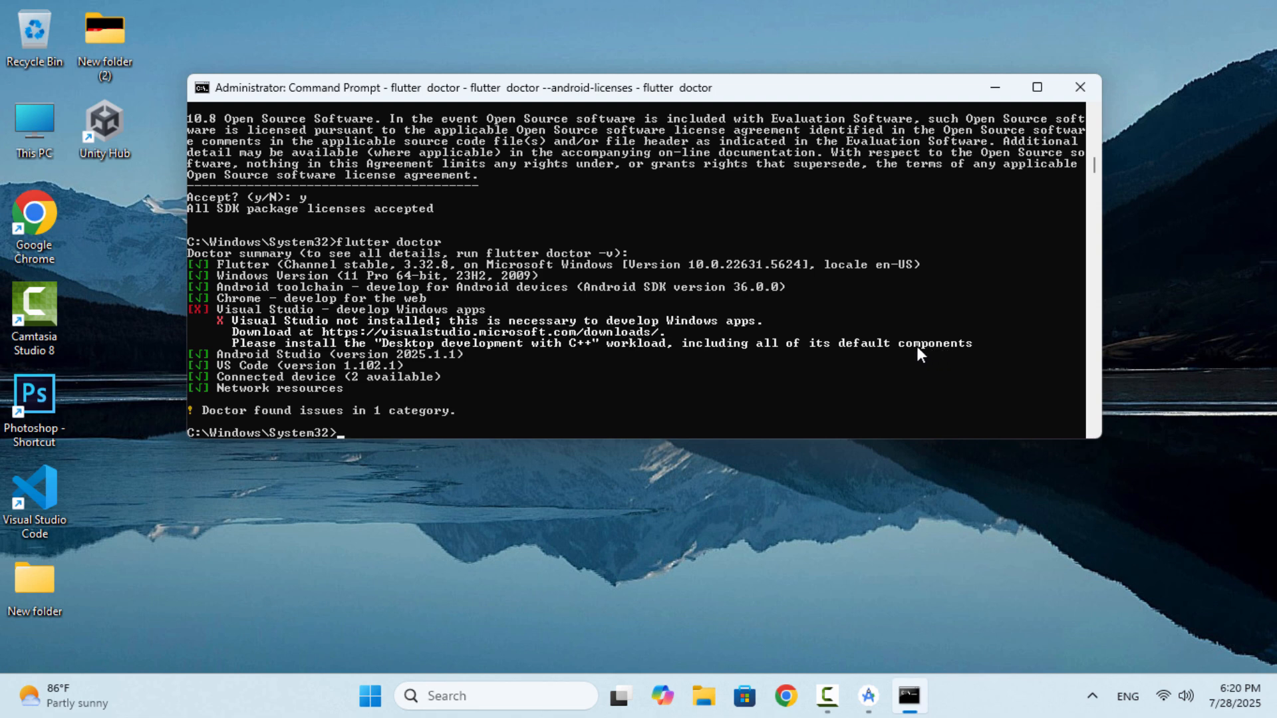
- Search Windows for "visual studio installer"
left_click(517, 696)
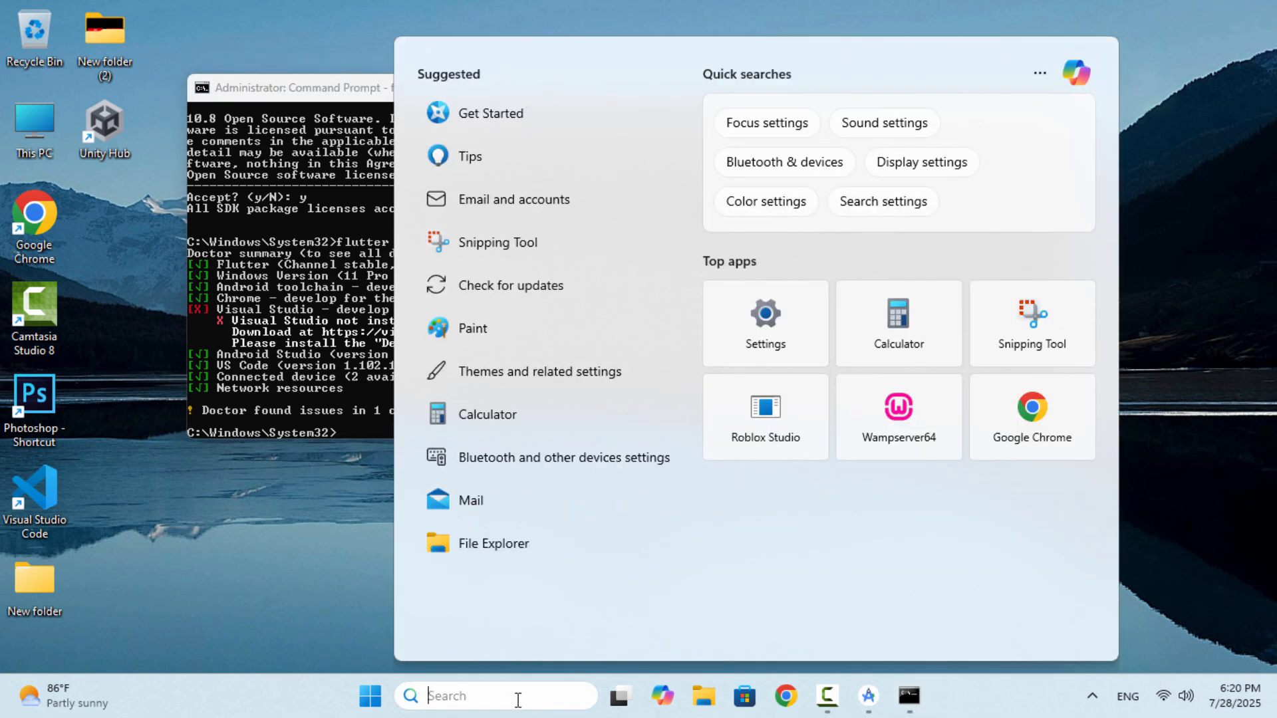
type("visual s")
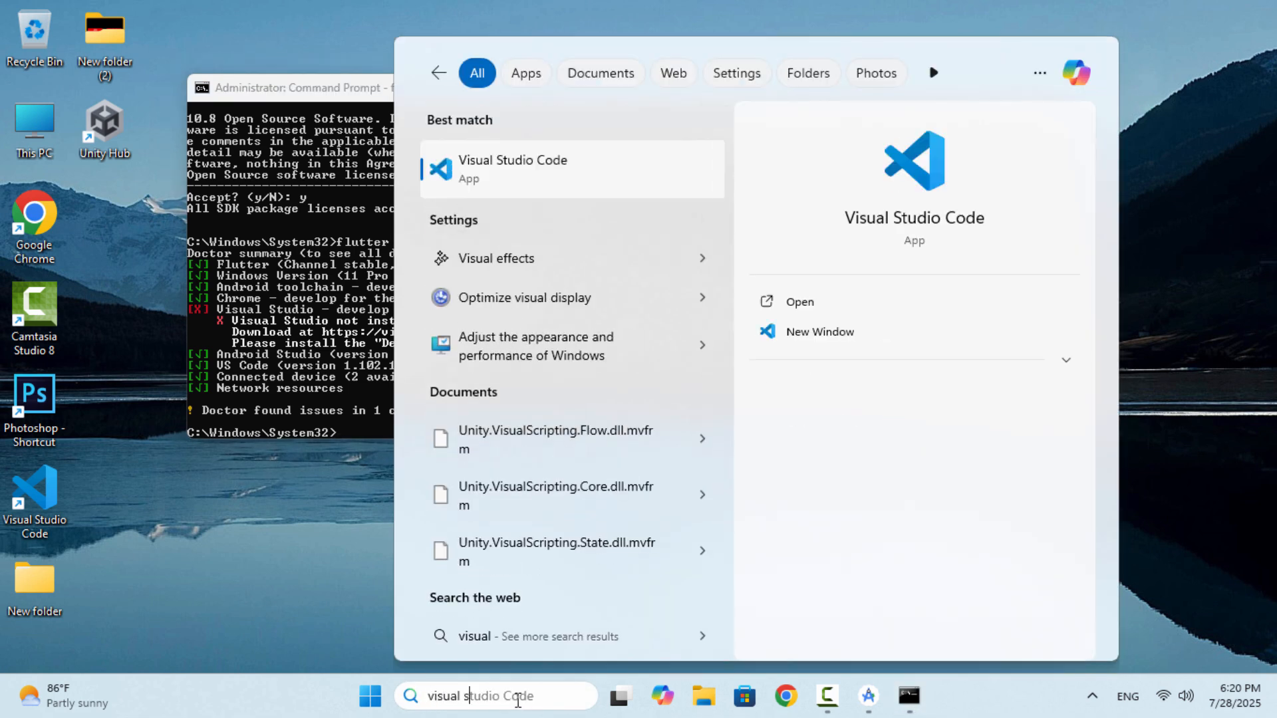
type("tudio")
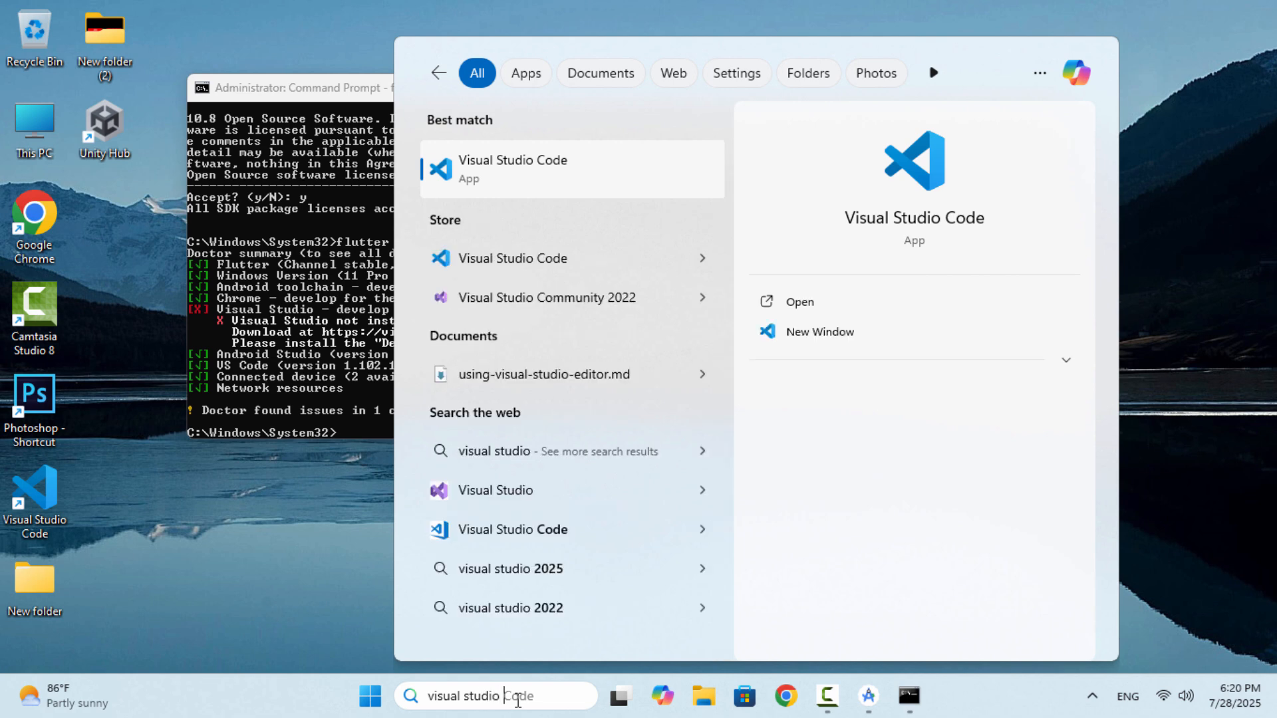
type(" installe")
type("r")
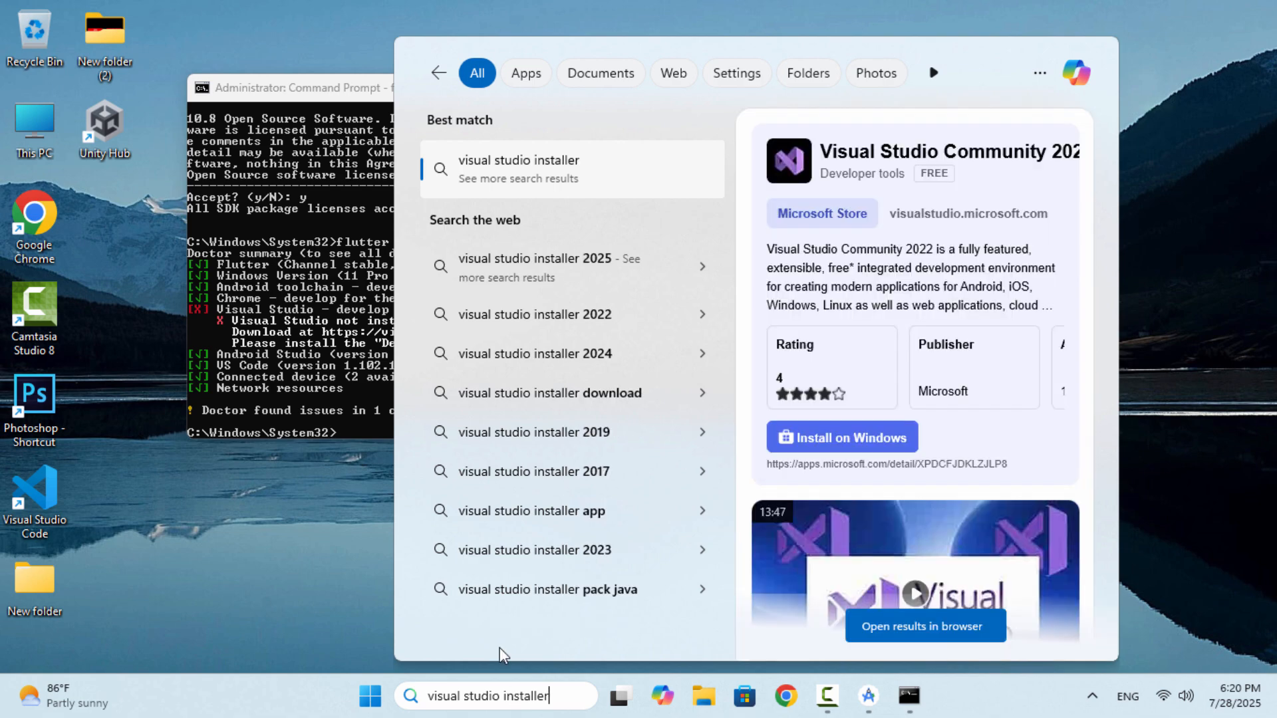
- Switch to Chrome, search Google for "download visual studio", and open Microsoft's Visual Studio downloads page
left_click(787, 699)
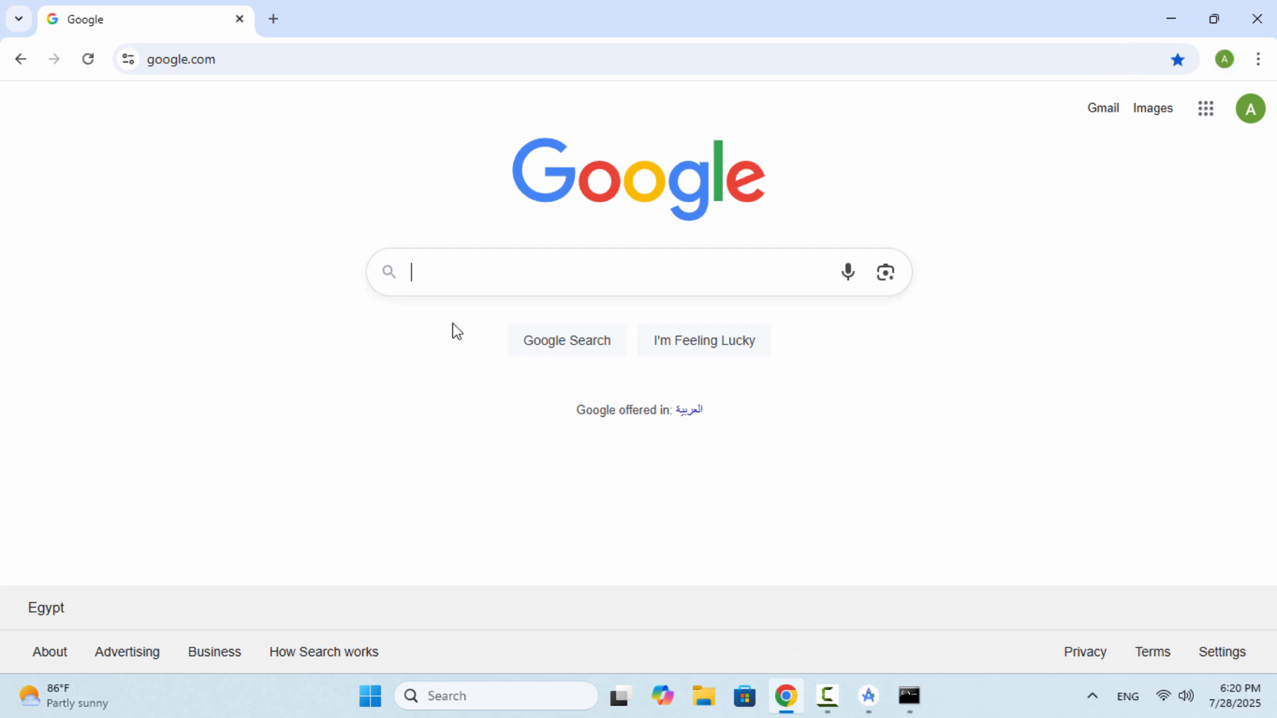
type("download vi")
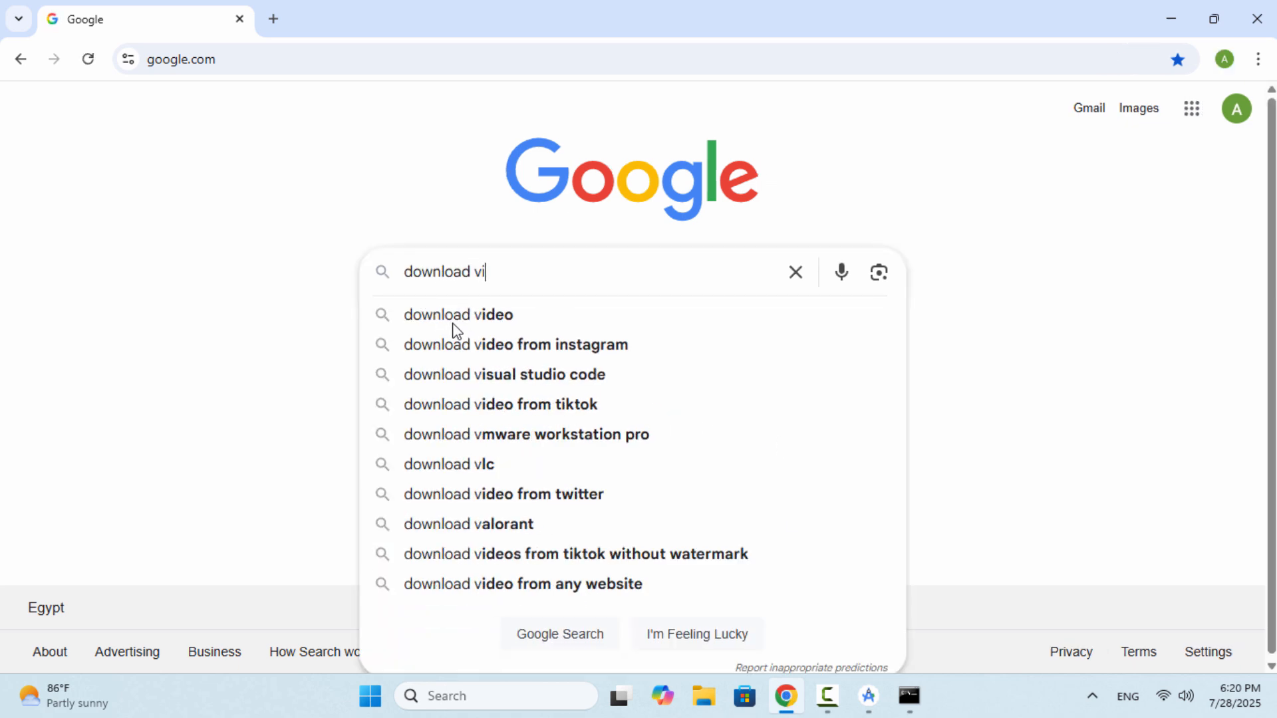
type("sual studio")
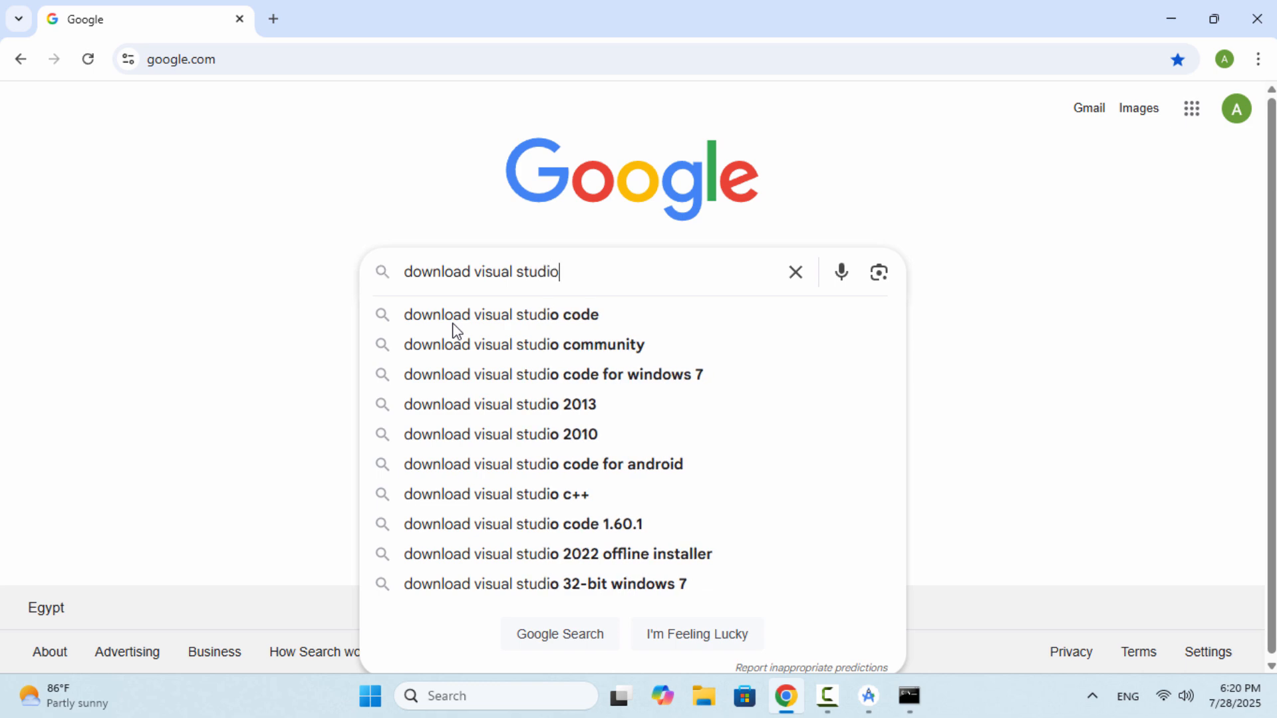
key("Return")
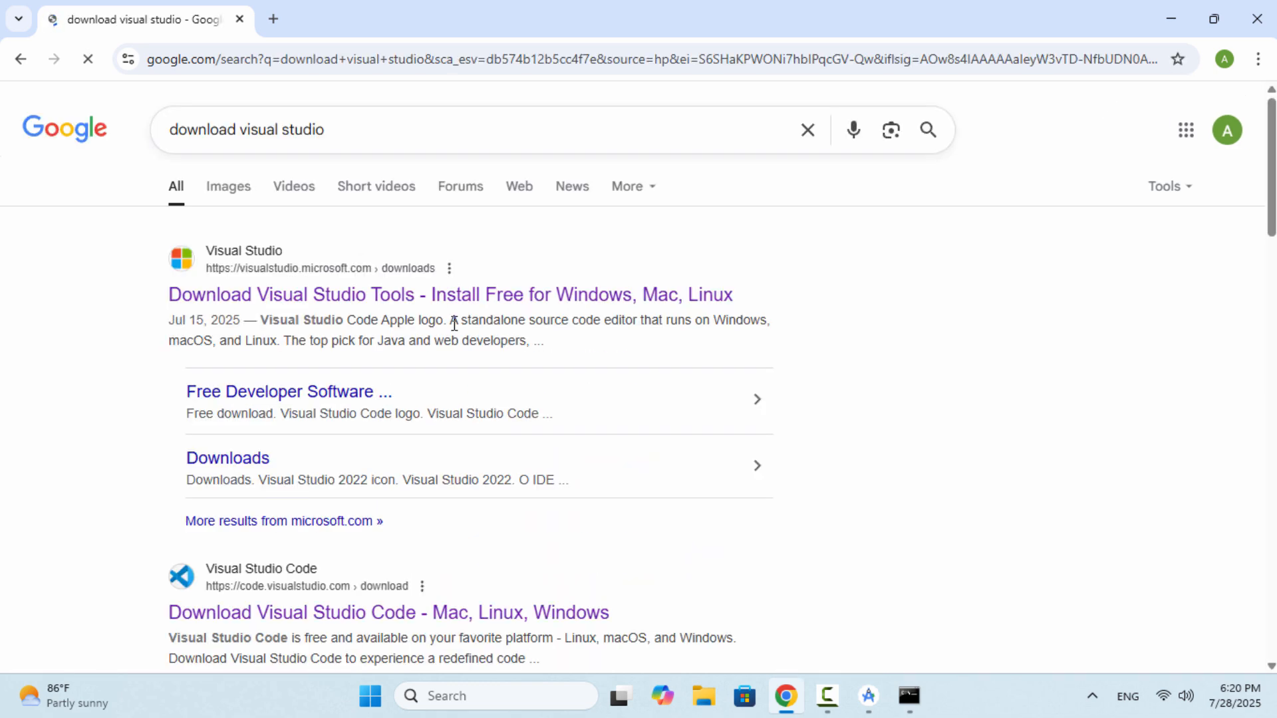
left_click(228, 295)
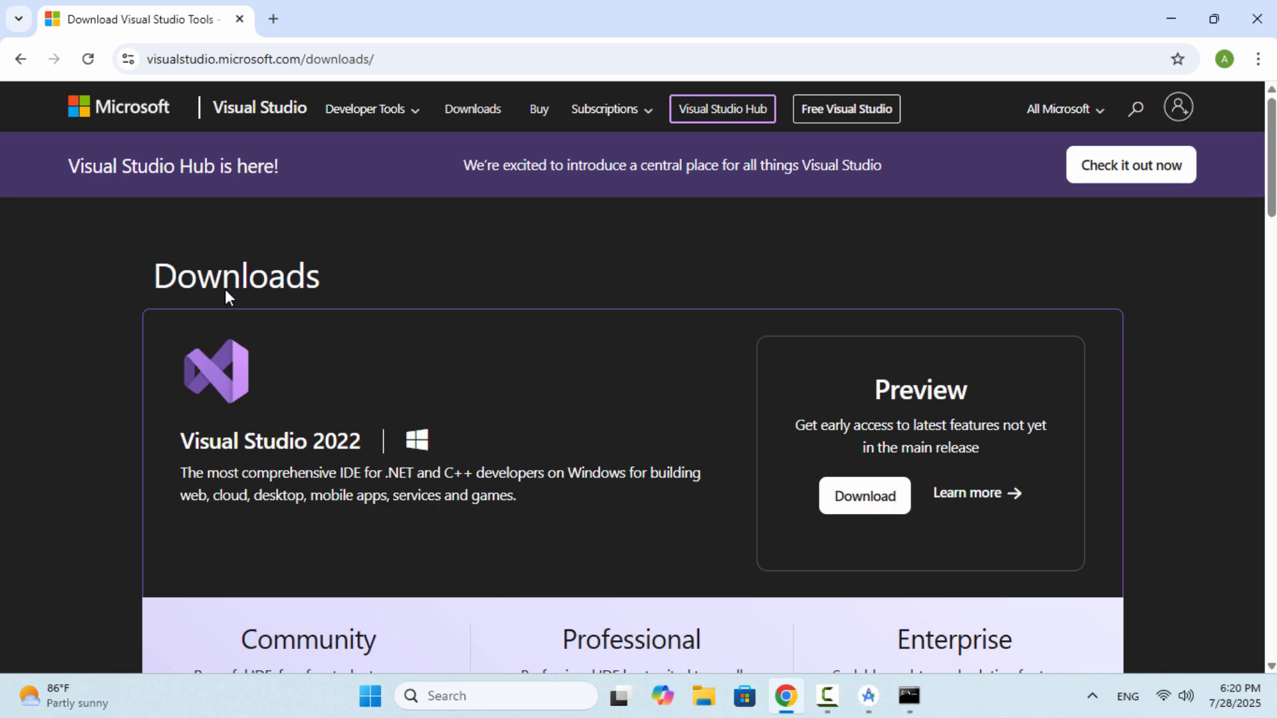
- Download Visual Studio 2022 Community and show VisualStudioSetup.exe in its folder from the full download history
scroll(581, 290, "down", 3)
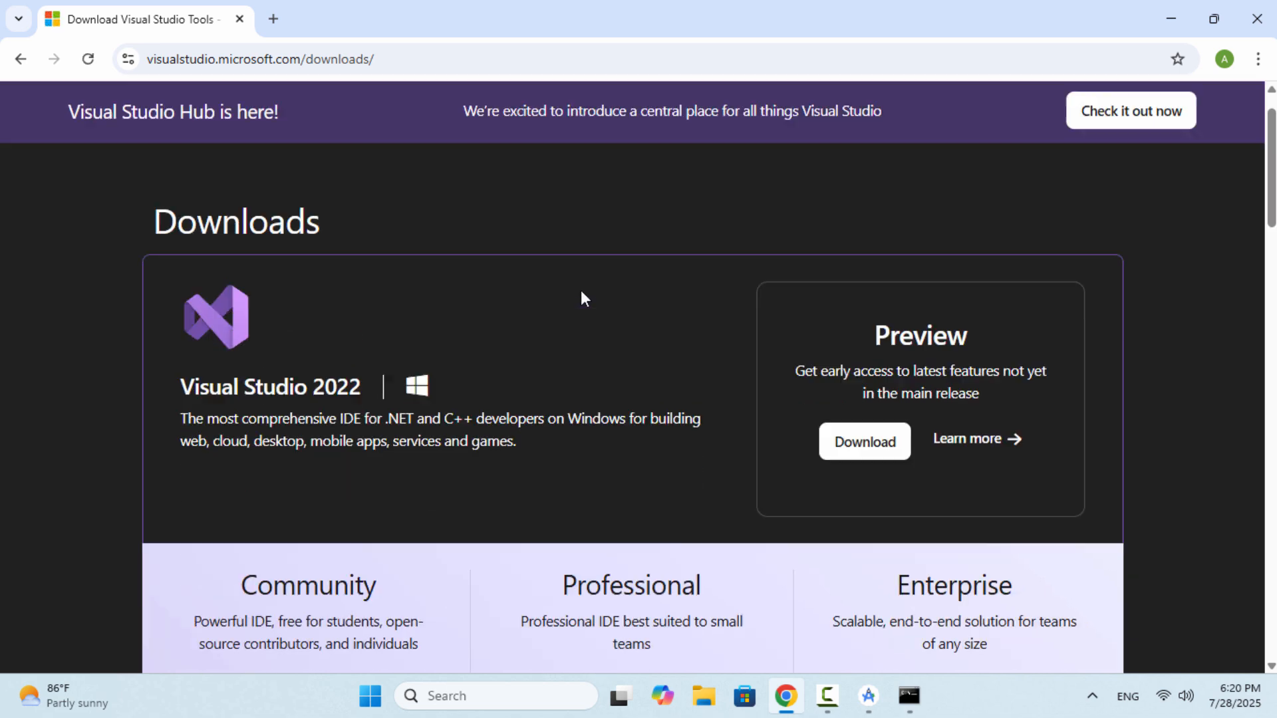
left_click(282, 564)
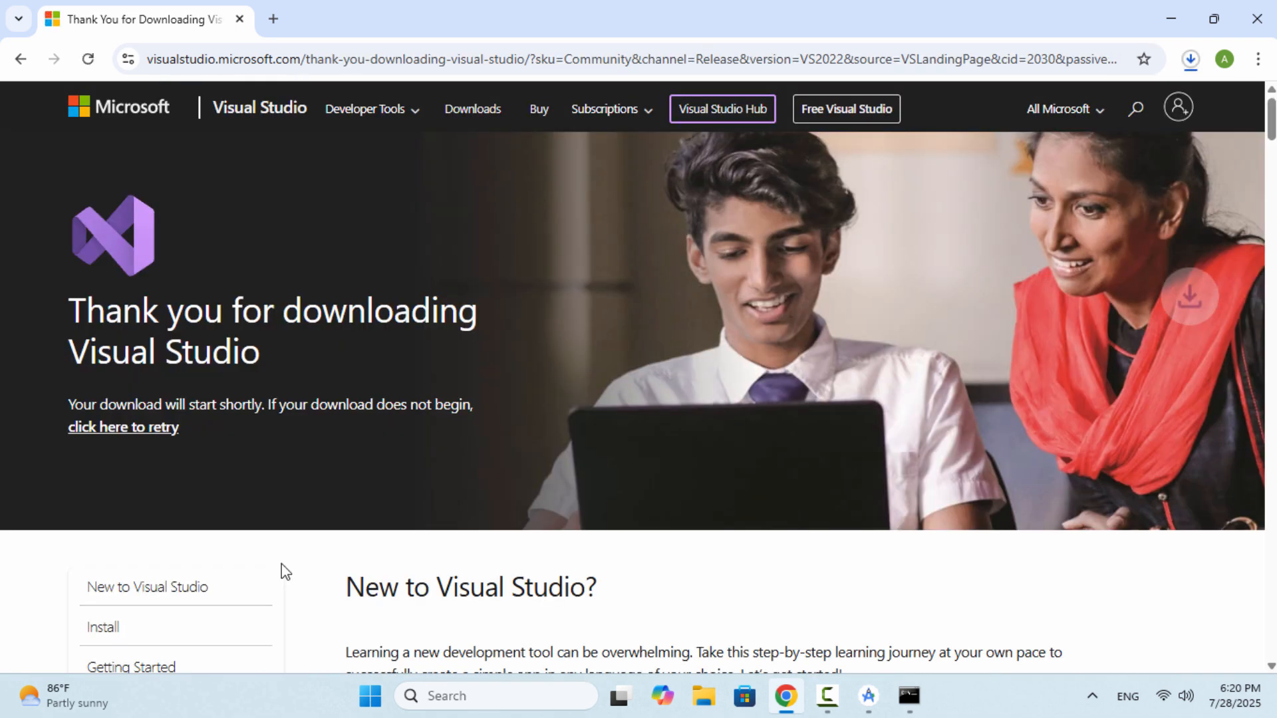
left_click(1191, 59)
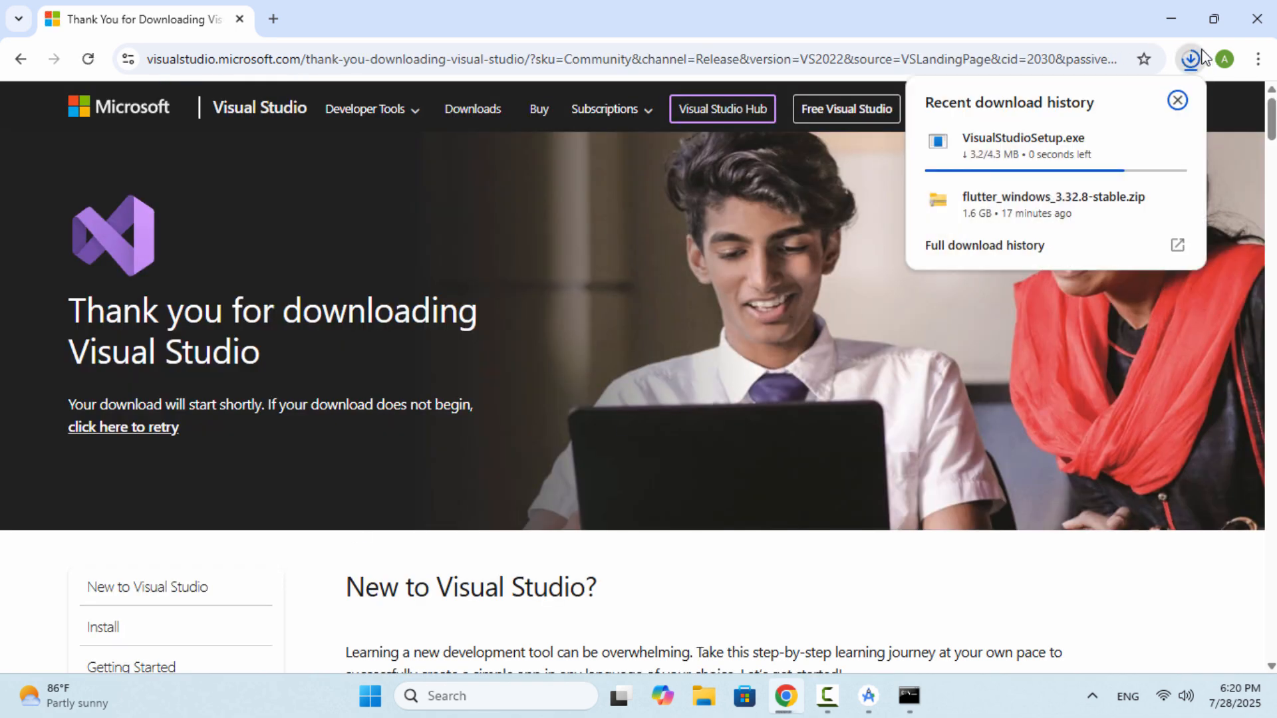
left_click(1012, 246)
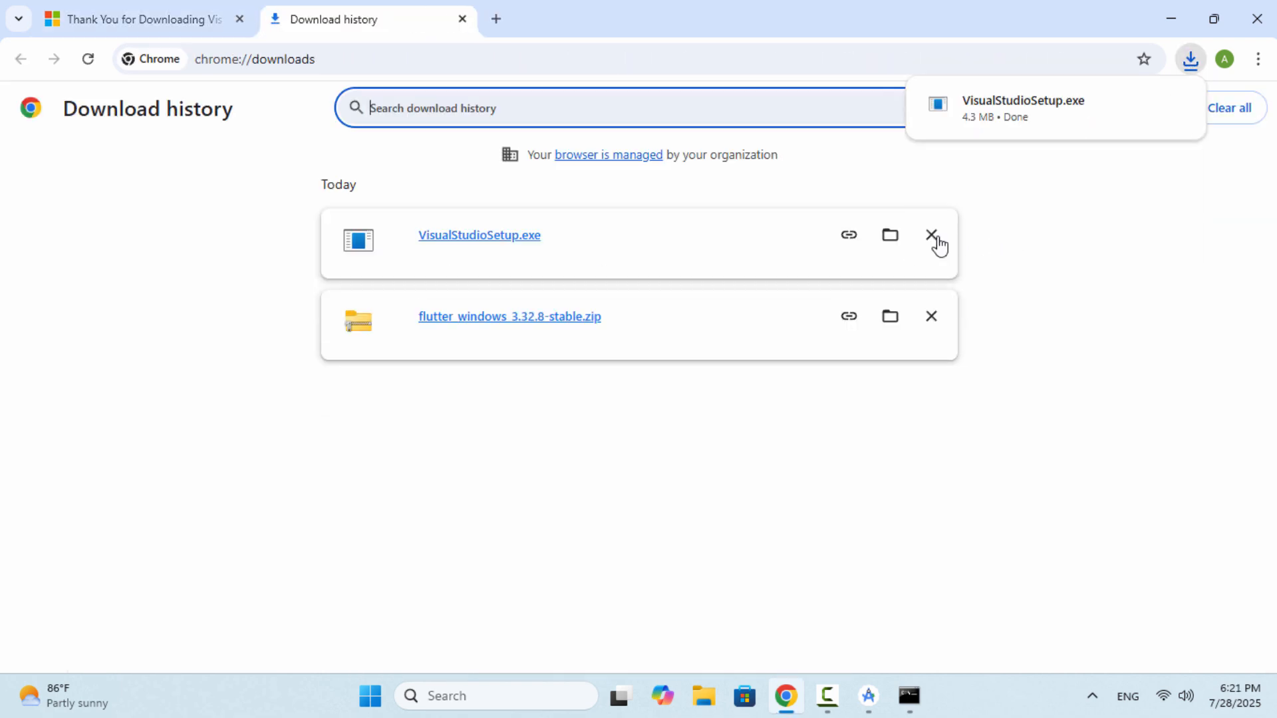
left_click(896, 237)
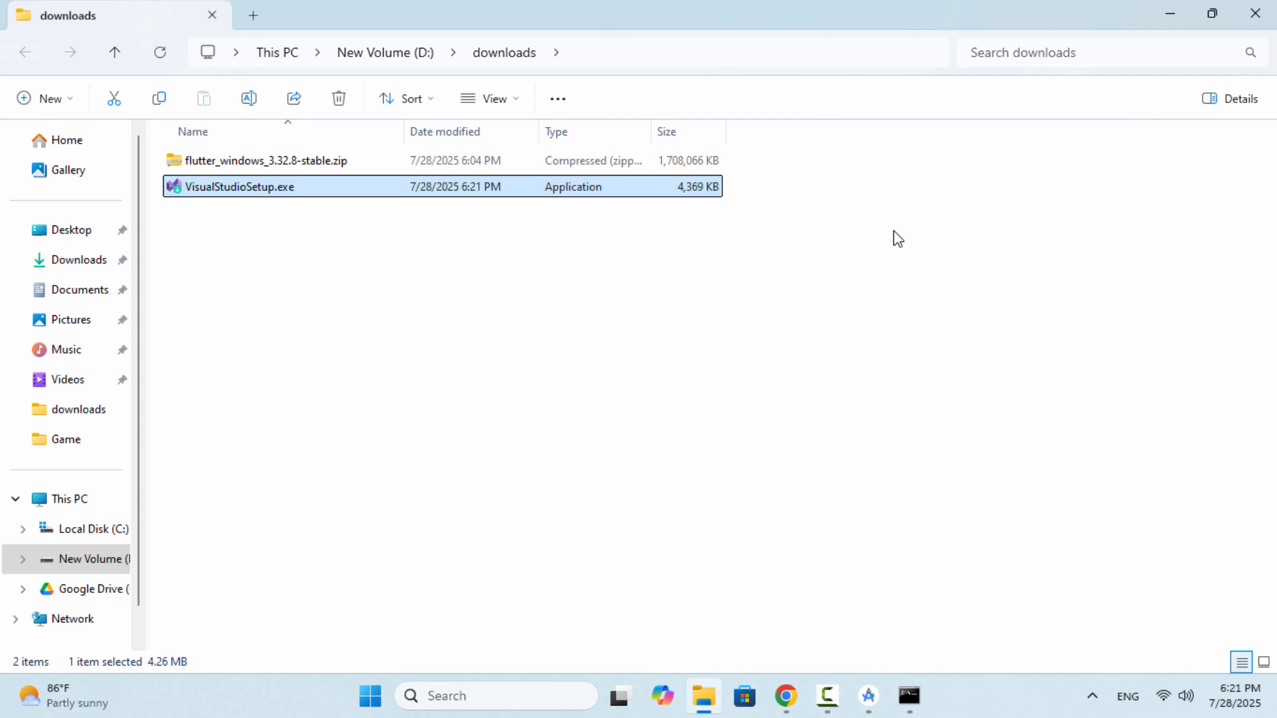
- Launch VisualStudioSetup.exe, clear the other windows out of the way, and continue with the Visual Studio Installer setup
double_click(190, 189)
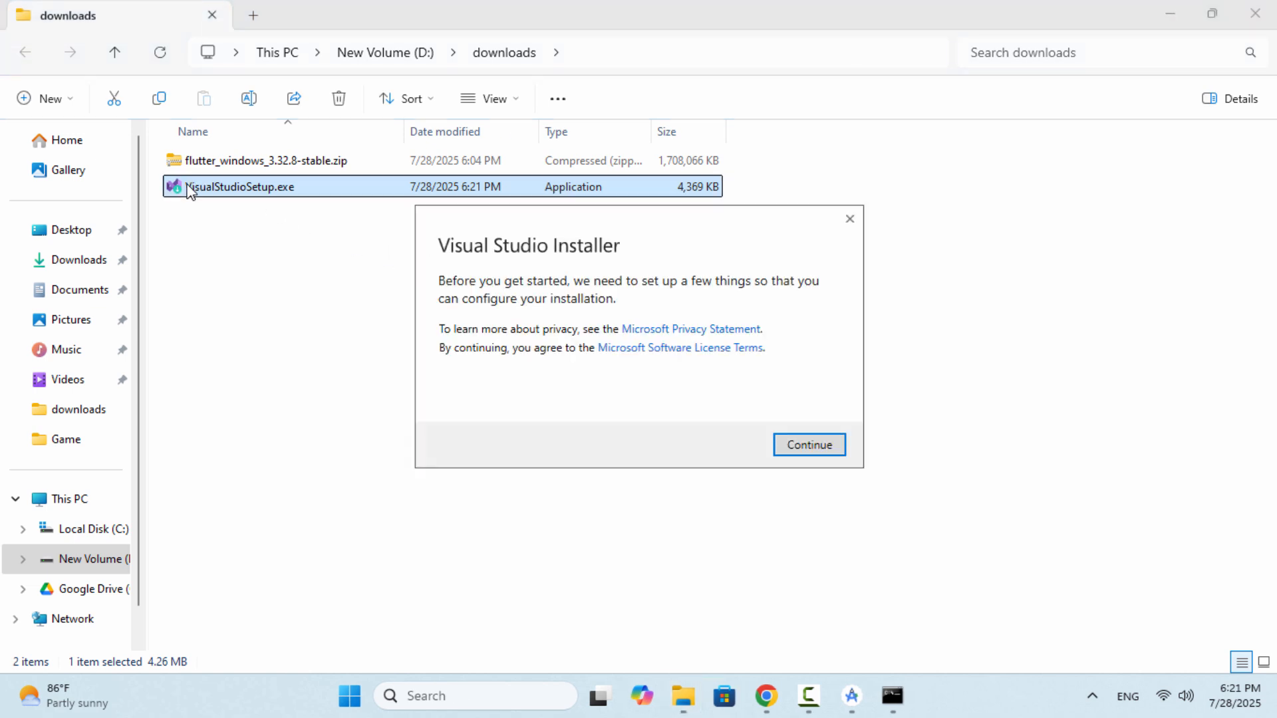
left_click(1183, 13)
left_click(1183, 13)
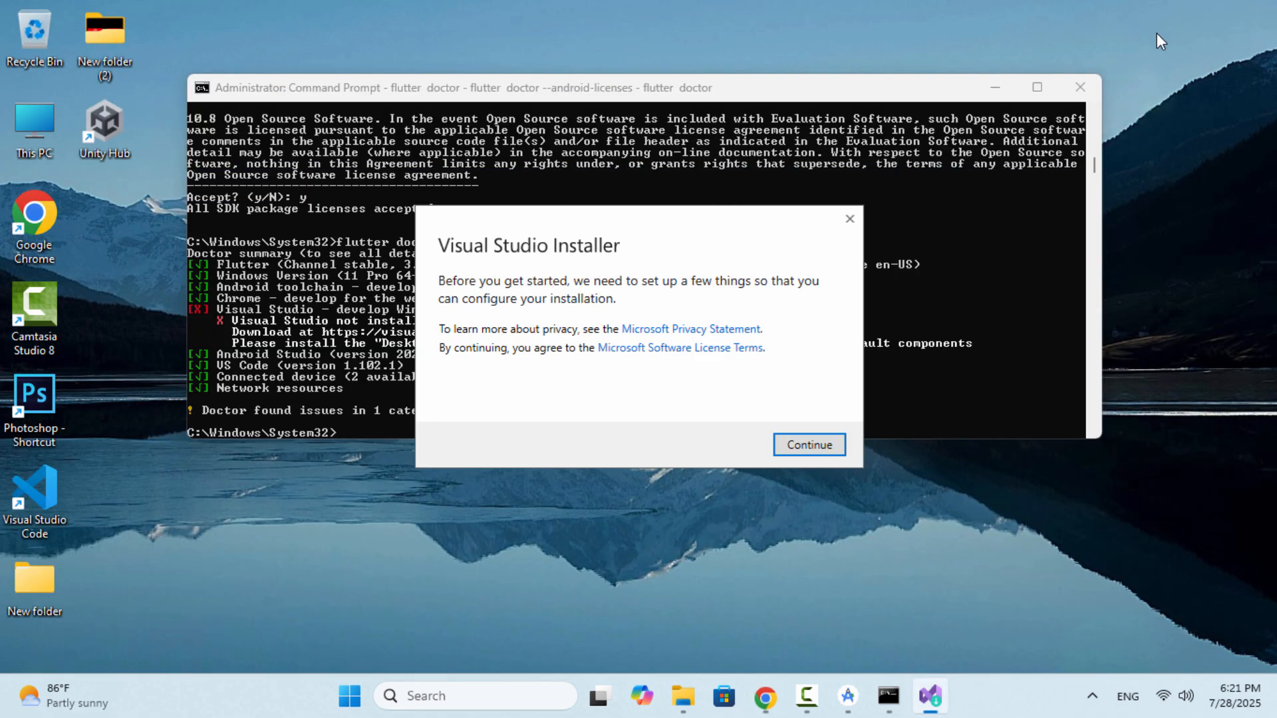
left_click(996, 87)
left_click(812, 442)
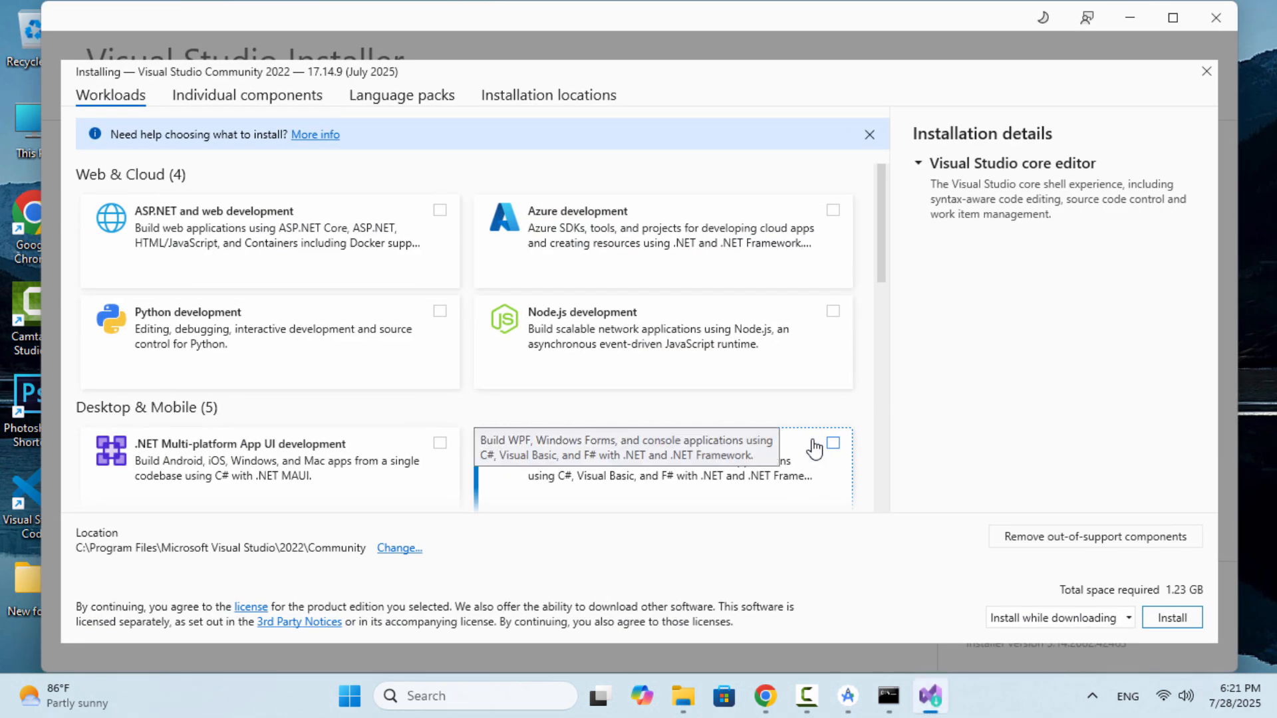
- Select the "Desktop development with C++" workload for Visual Studio Community 2022 and install it
scroll(828, 320, "down", 3)
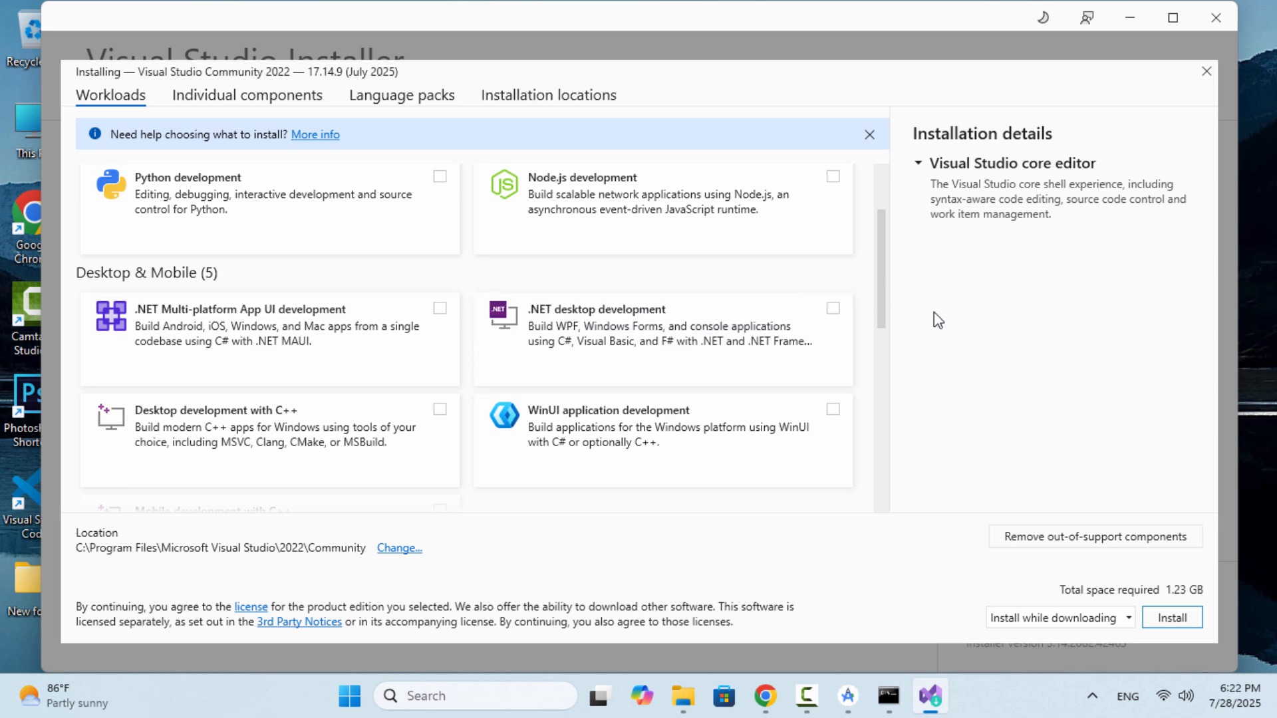
left_click(441, 410)
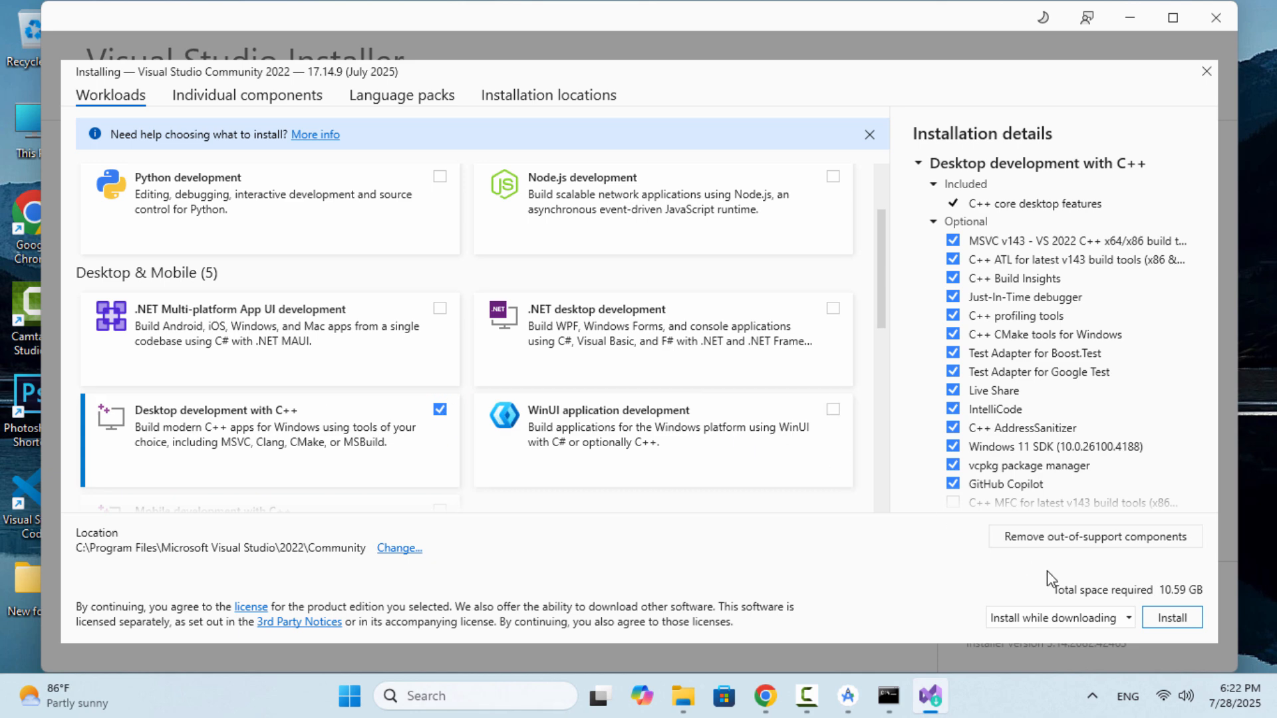
left_click(1161, 617)
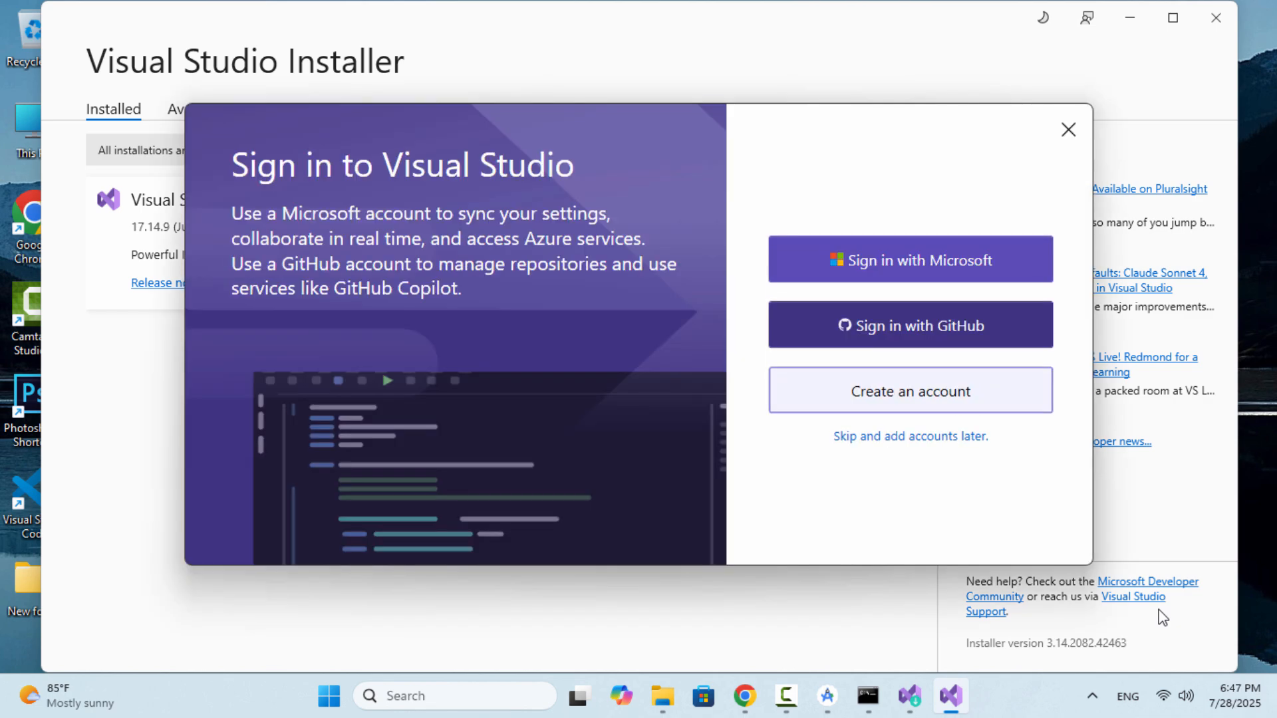
- Skip the account sign-in, start Visual Studio with General settings and the Dark theme, and minimize it and the installer
left_click(844, 437)
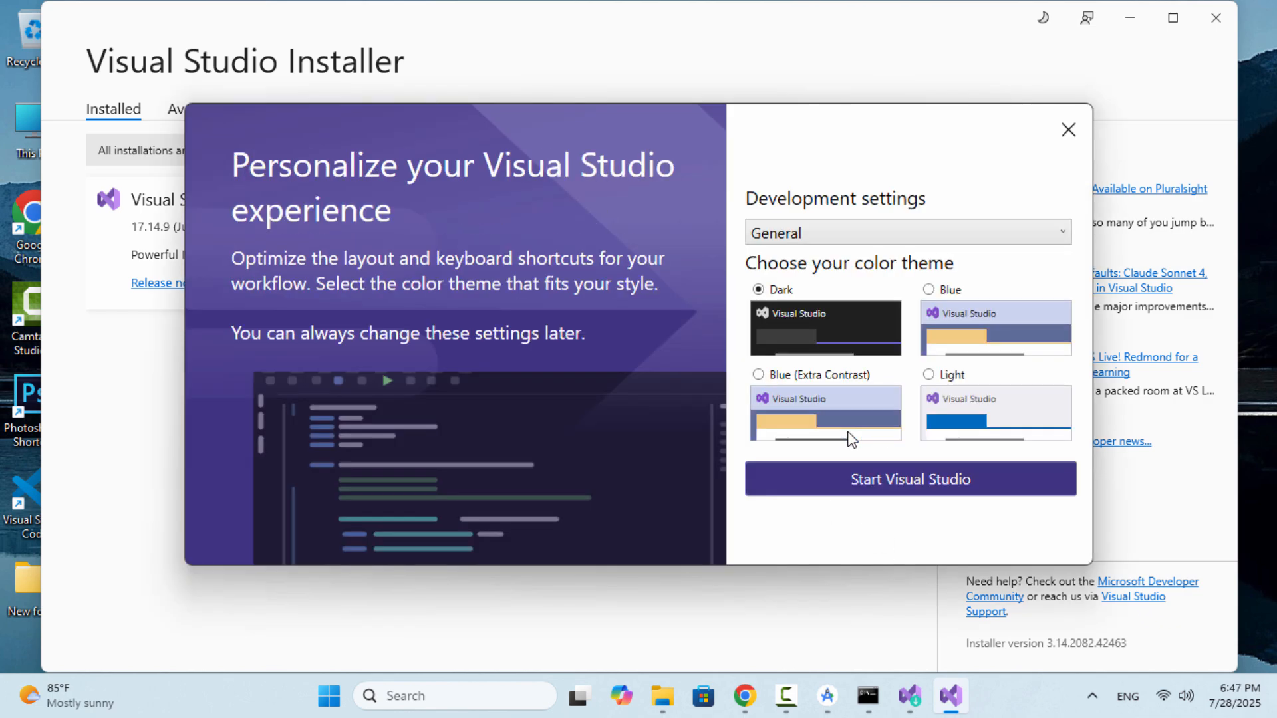
left_click(865, 481)
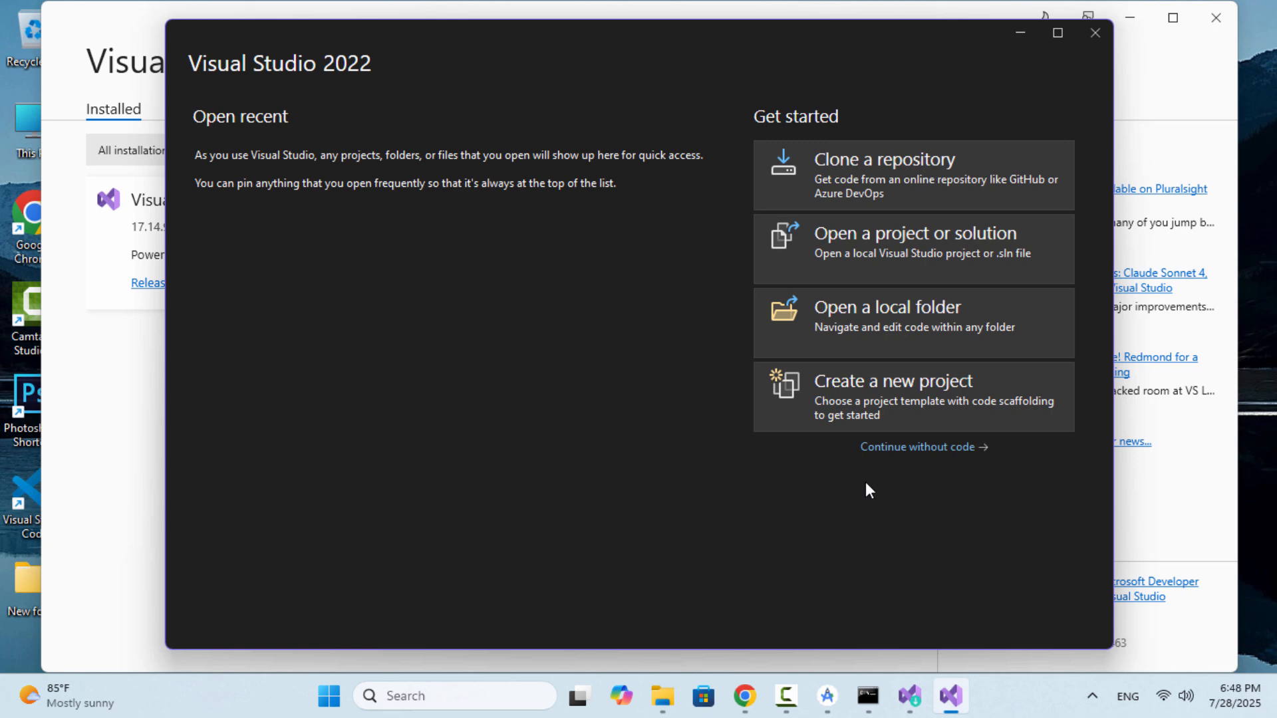
left_click(1019, 35)
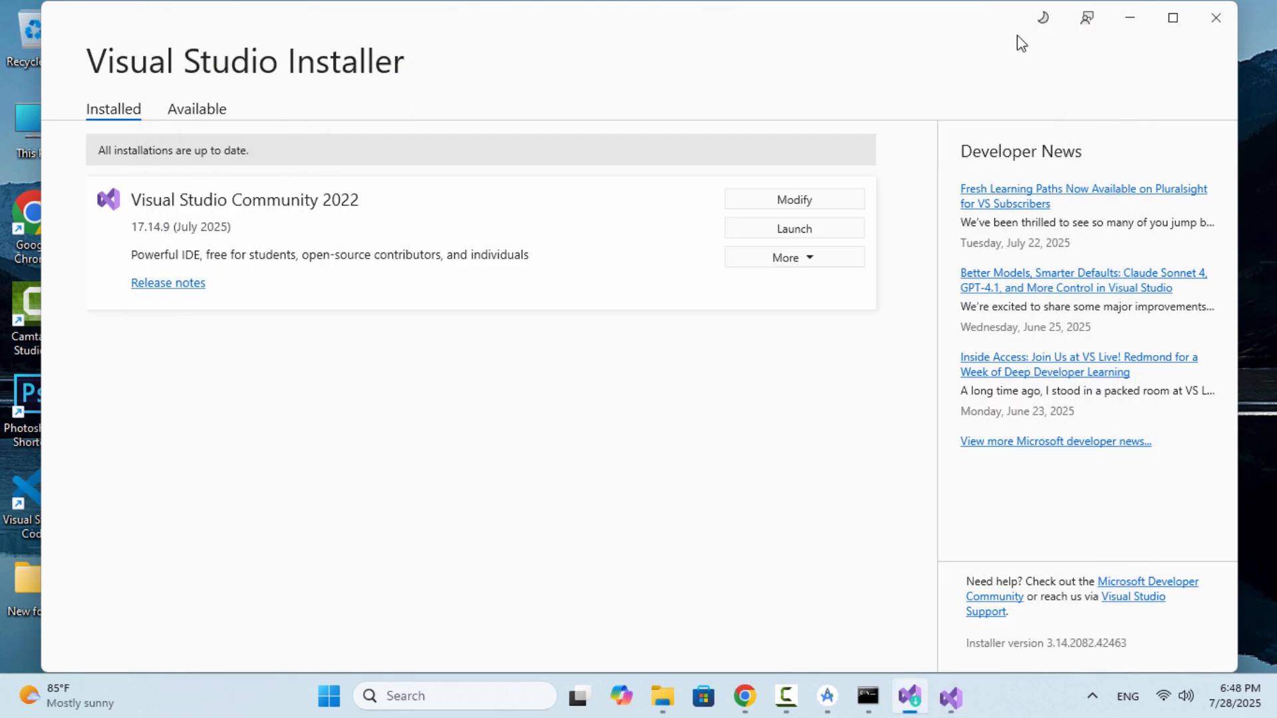
left_click(1128, 18)
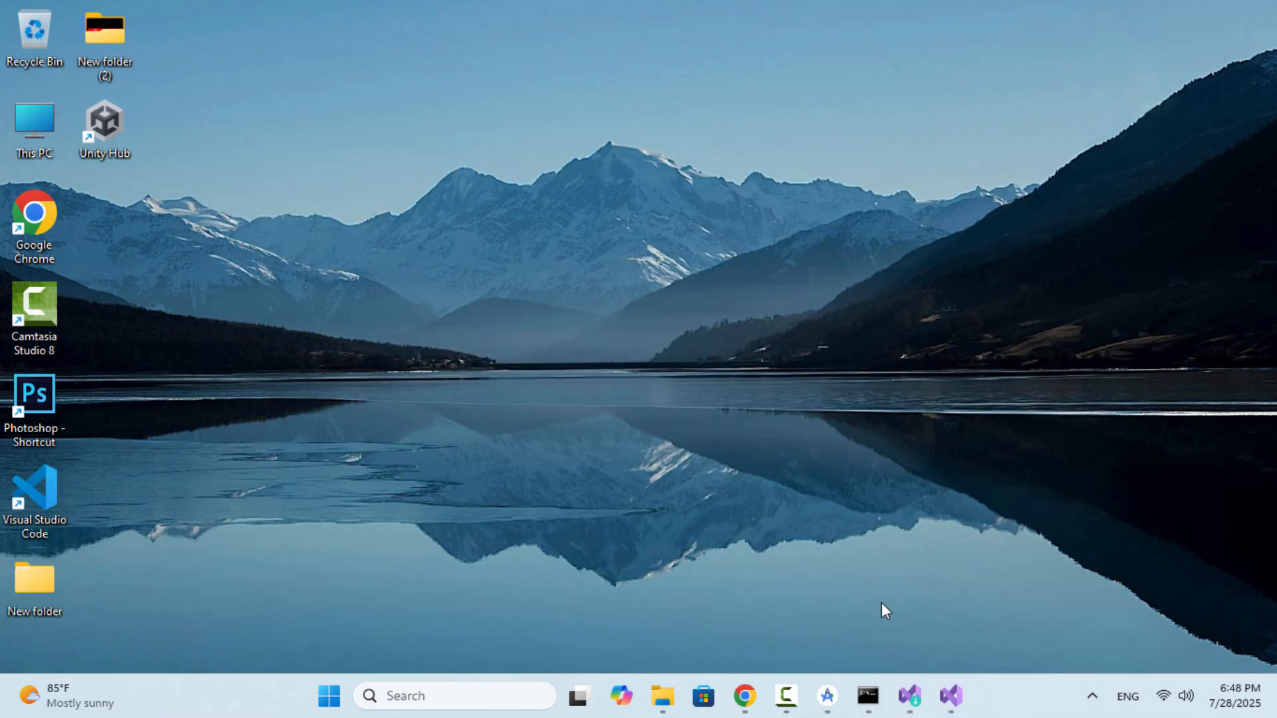
- Switch to Command Prompt, run "flutter doctor" again, and minimize the window after the check
left_click(868, 695)
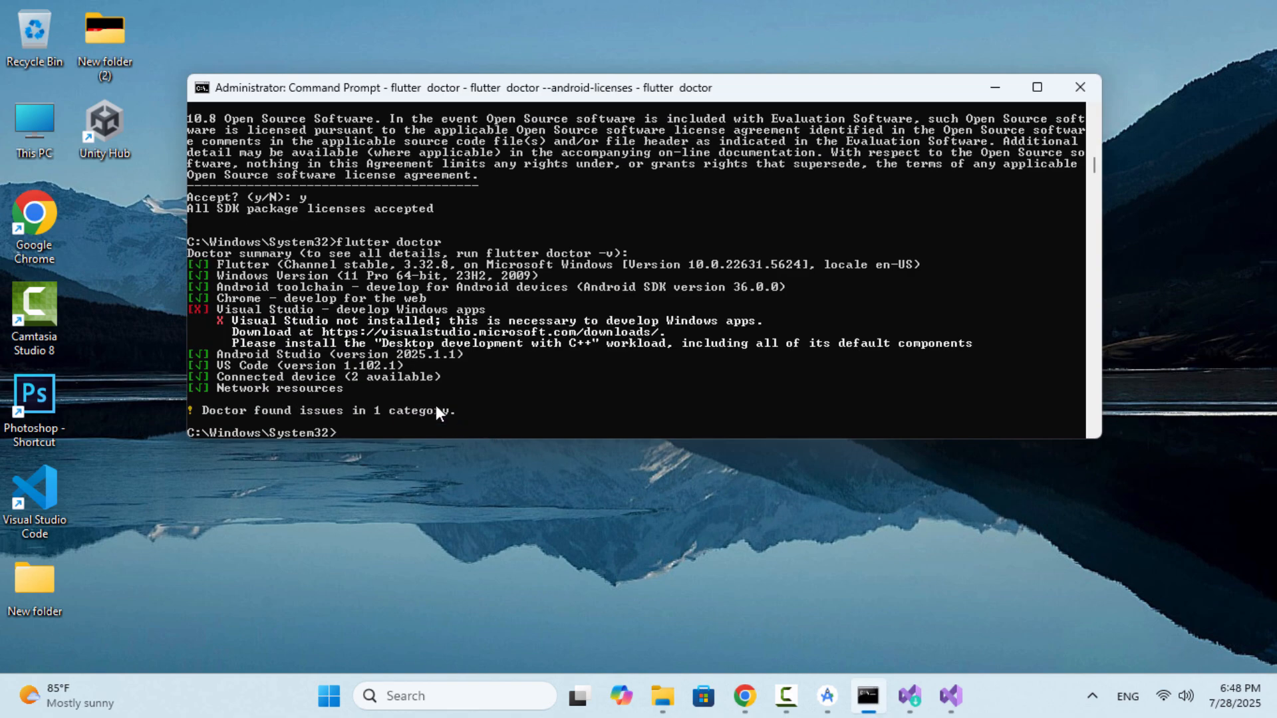
scroll(361, 391, "down", 2)
type("flutter doctor")
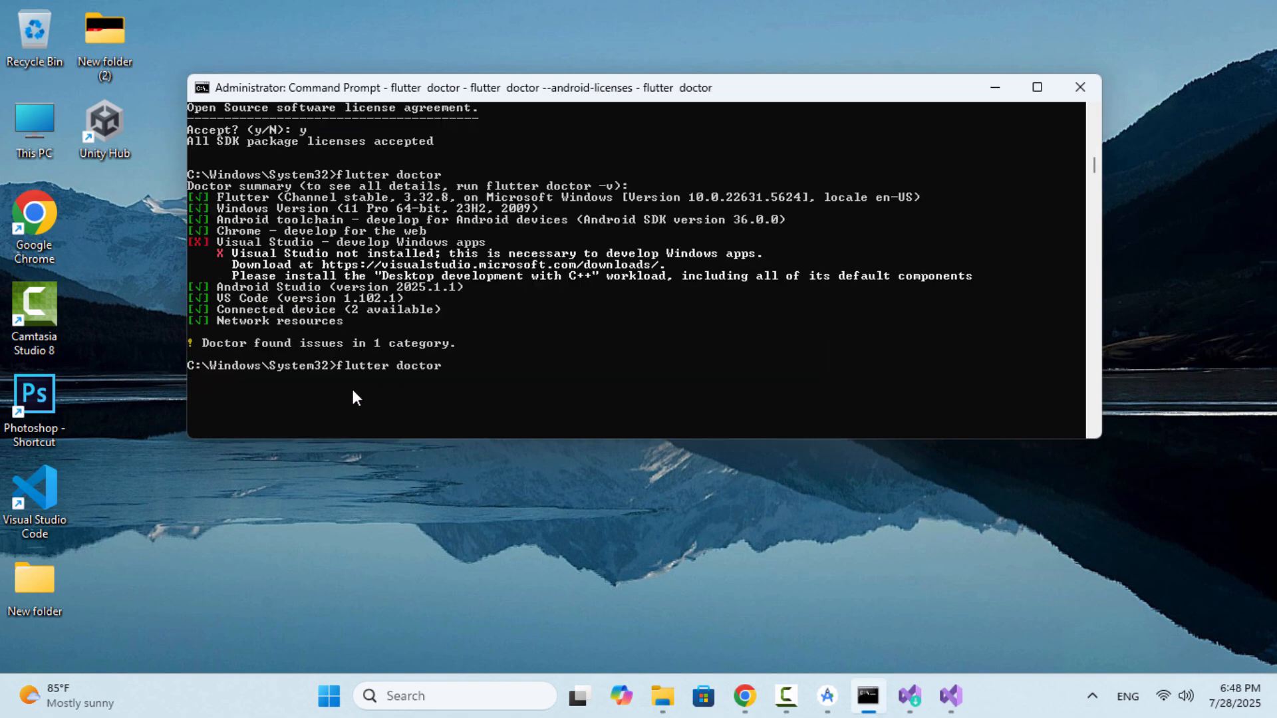
key("Return")
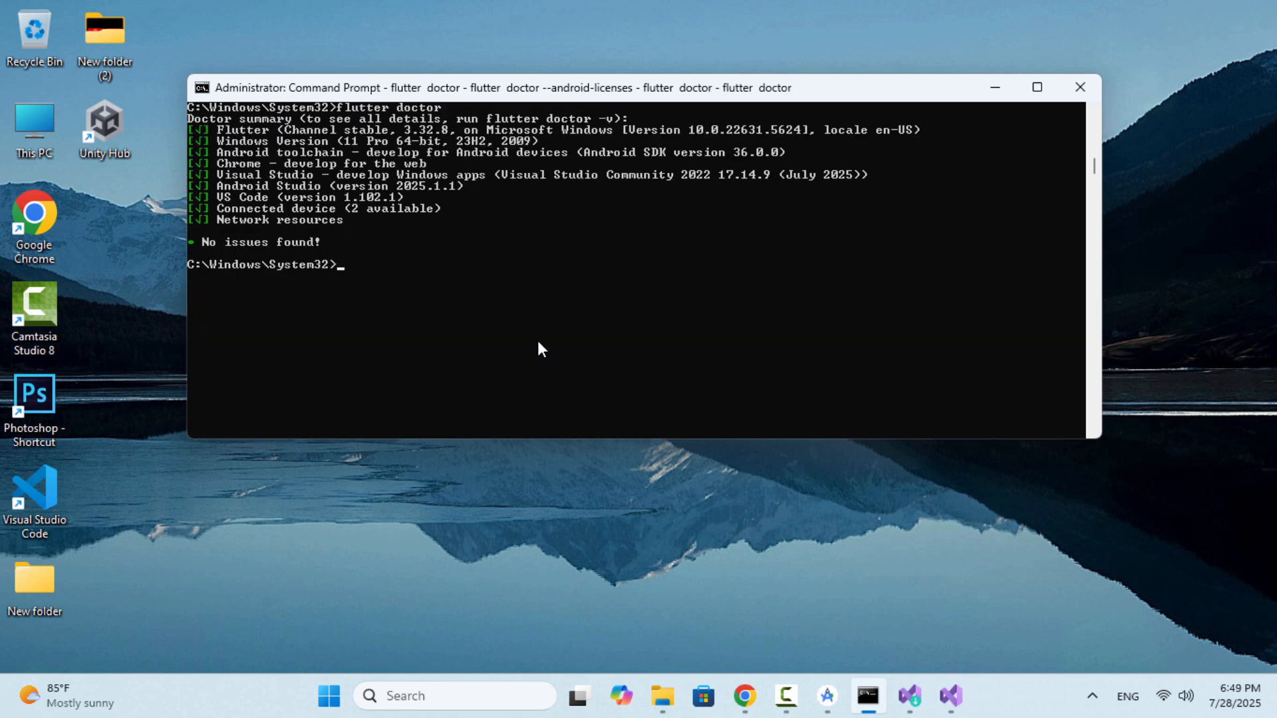
left_click(1006, 88)
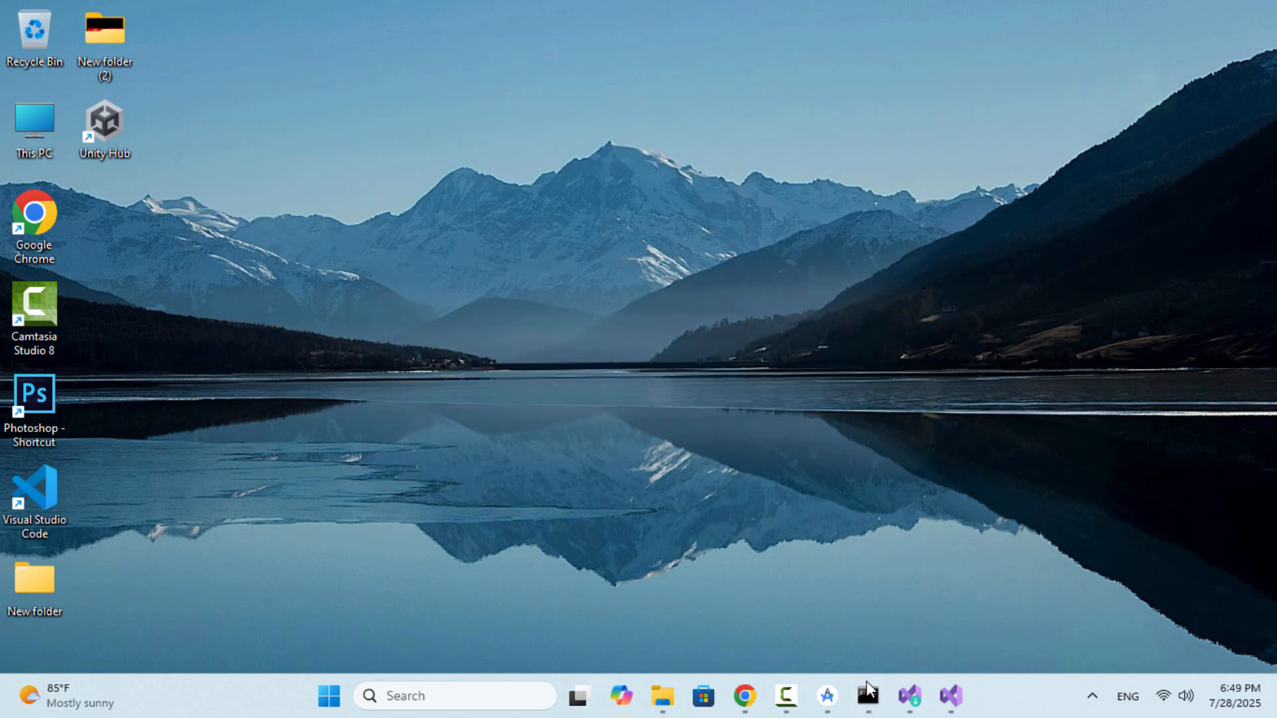
- Switch to Android Studio, start a new project with the Flutter generator, and try to continue without an SDK path
left_click(837, 706)
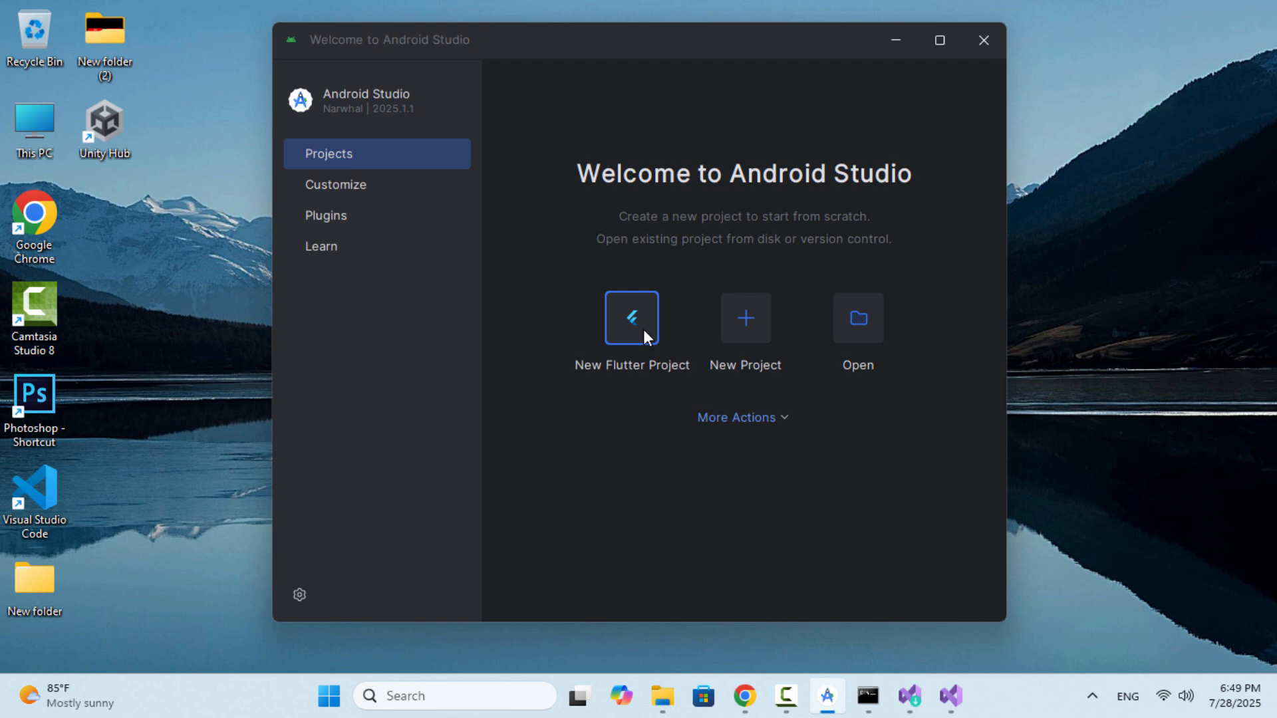
left_click(644, 329)
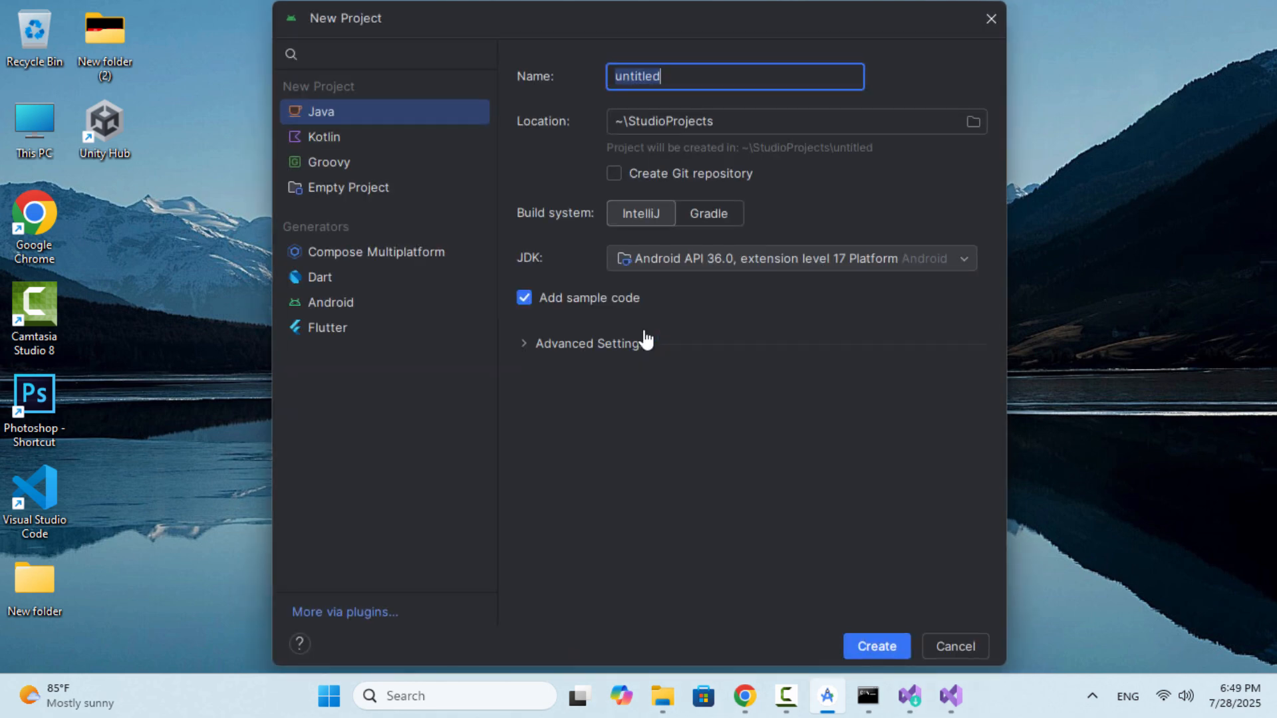
left_click(340, 329)
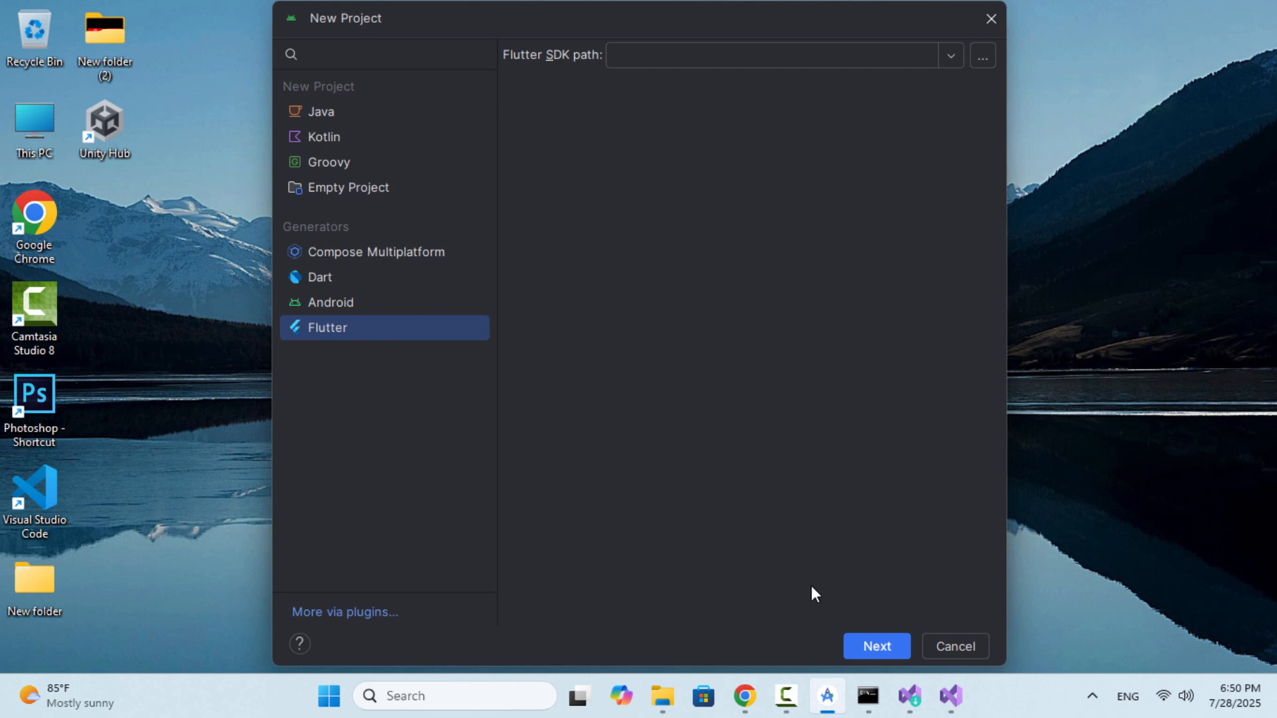
left_click(873, 642)
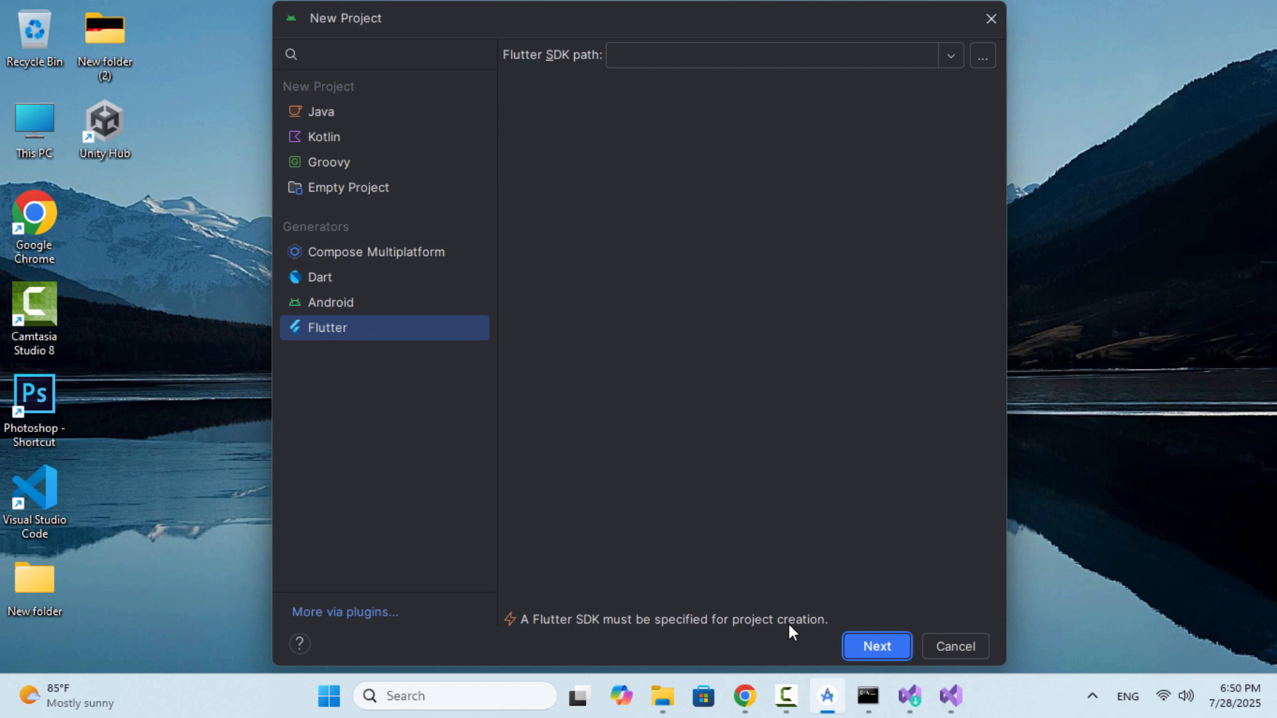
- Switch to Command Prompt and run "flutter doctor -v" for the detailed report
left_click(868, 696)
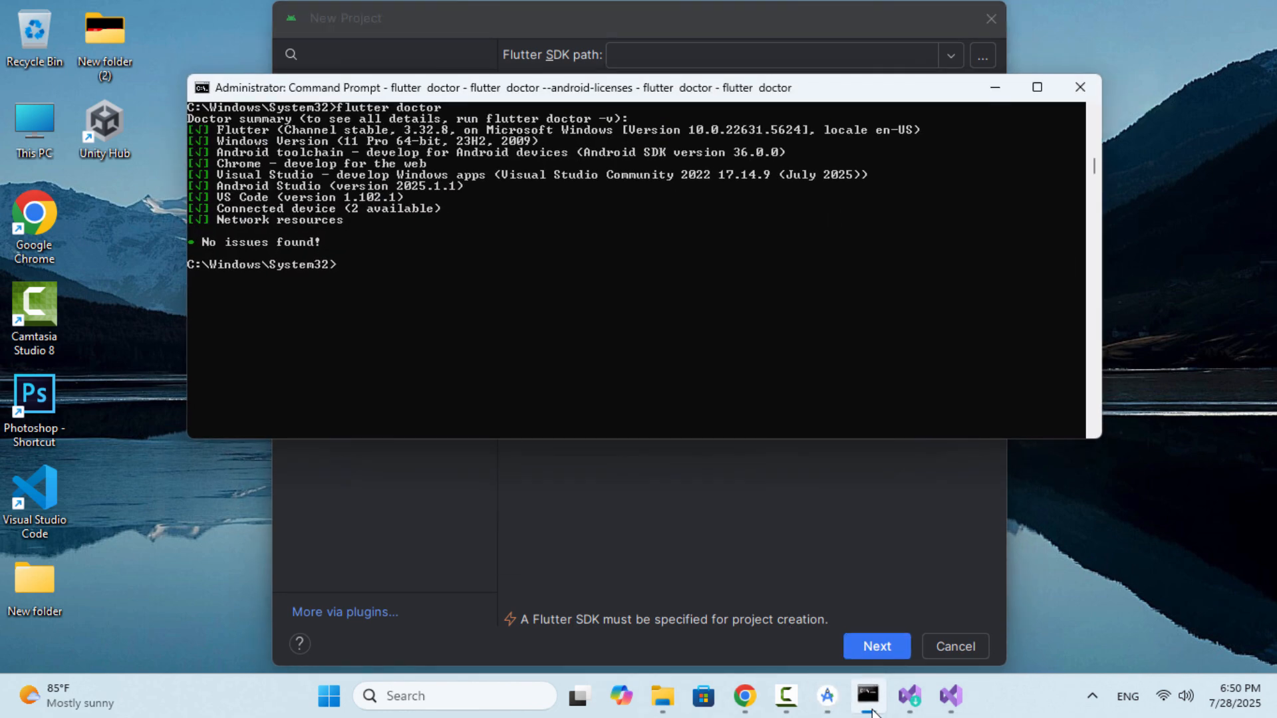
type("flutter doctor")
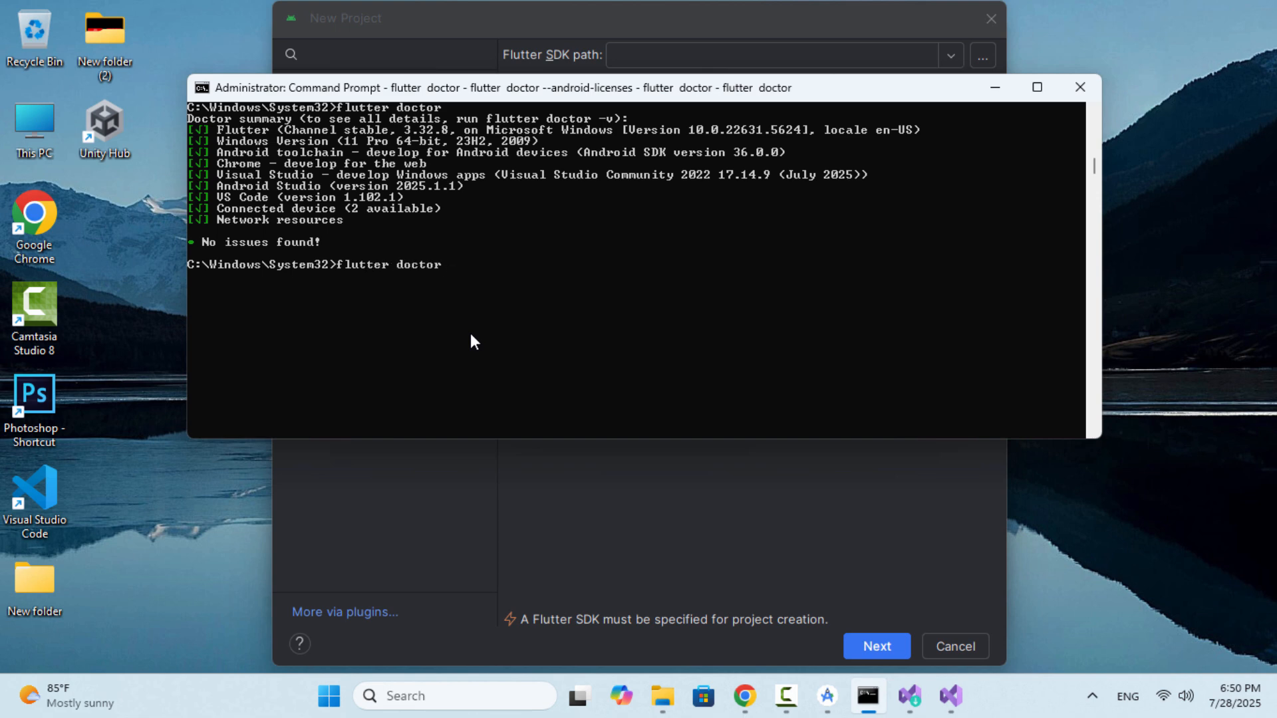
type(" -v")
key("Return")
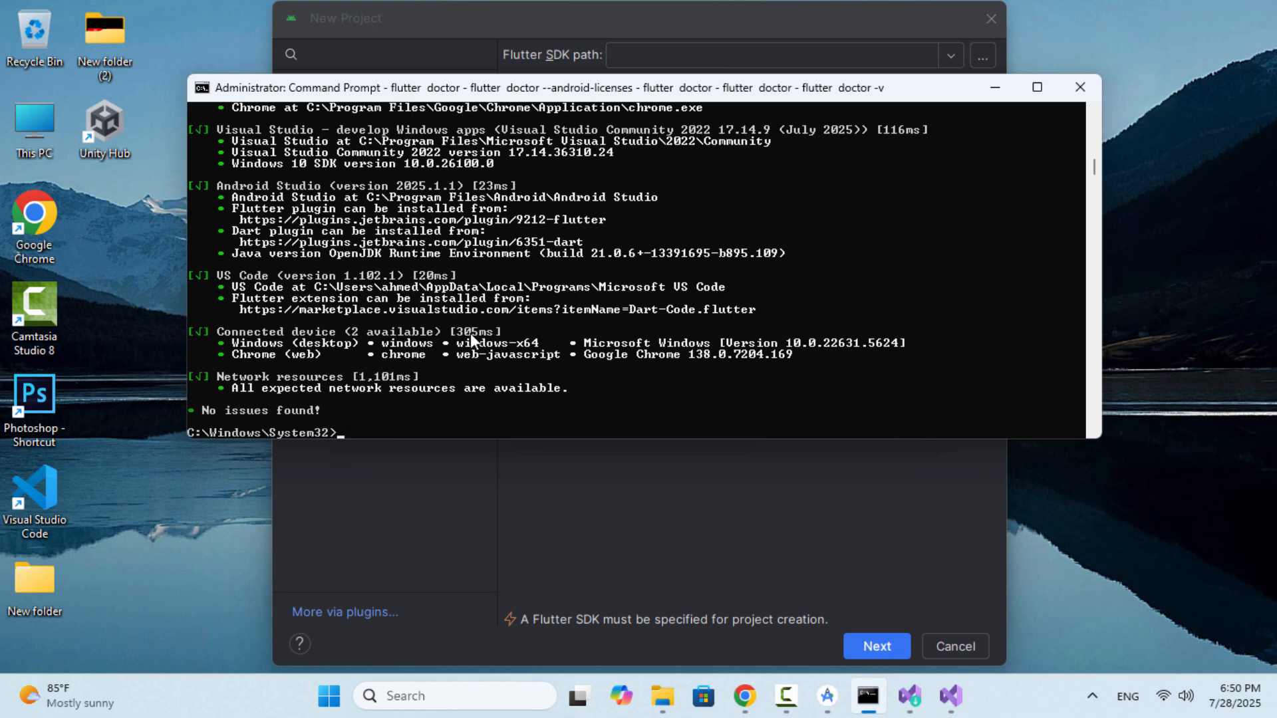
- Find the Flutter install path C:\flutter in the detailed report and copy it
scroll(470, 334, "up", 2)
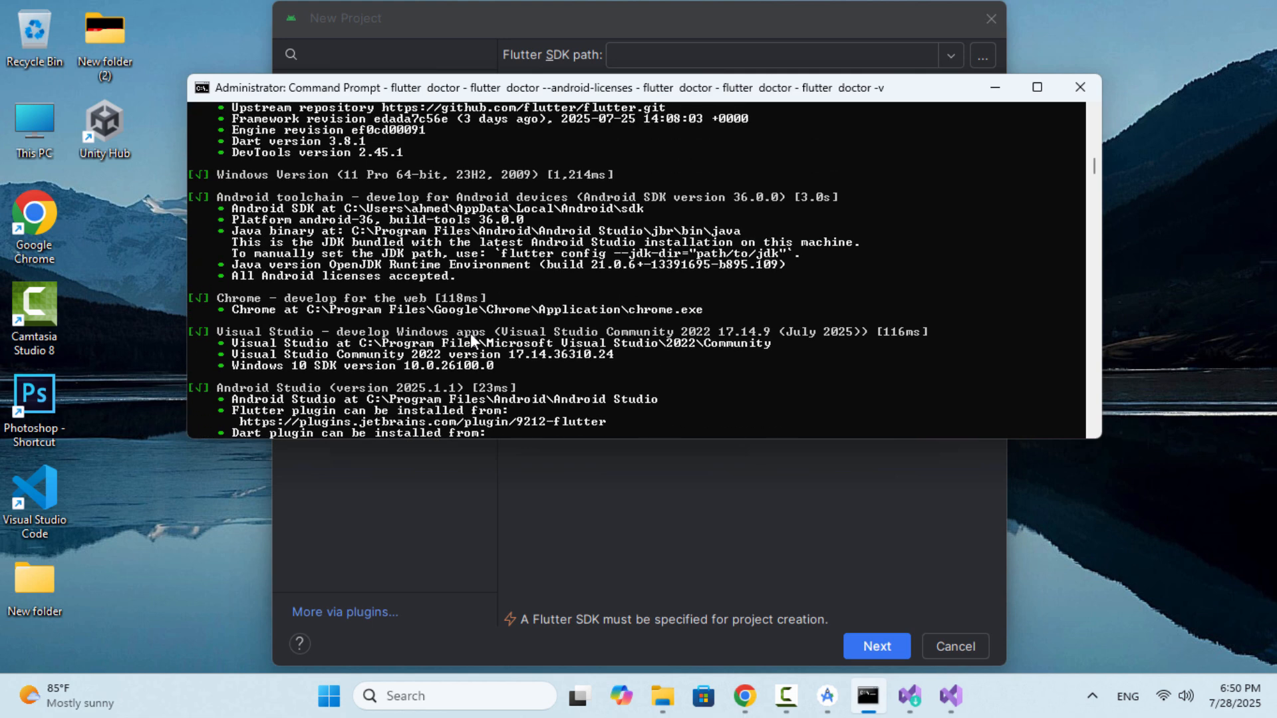
scroll(470, 333, "up", 2)
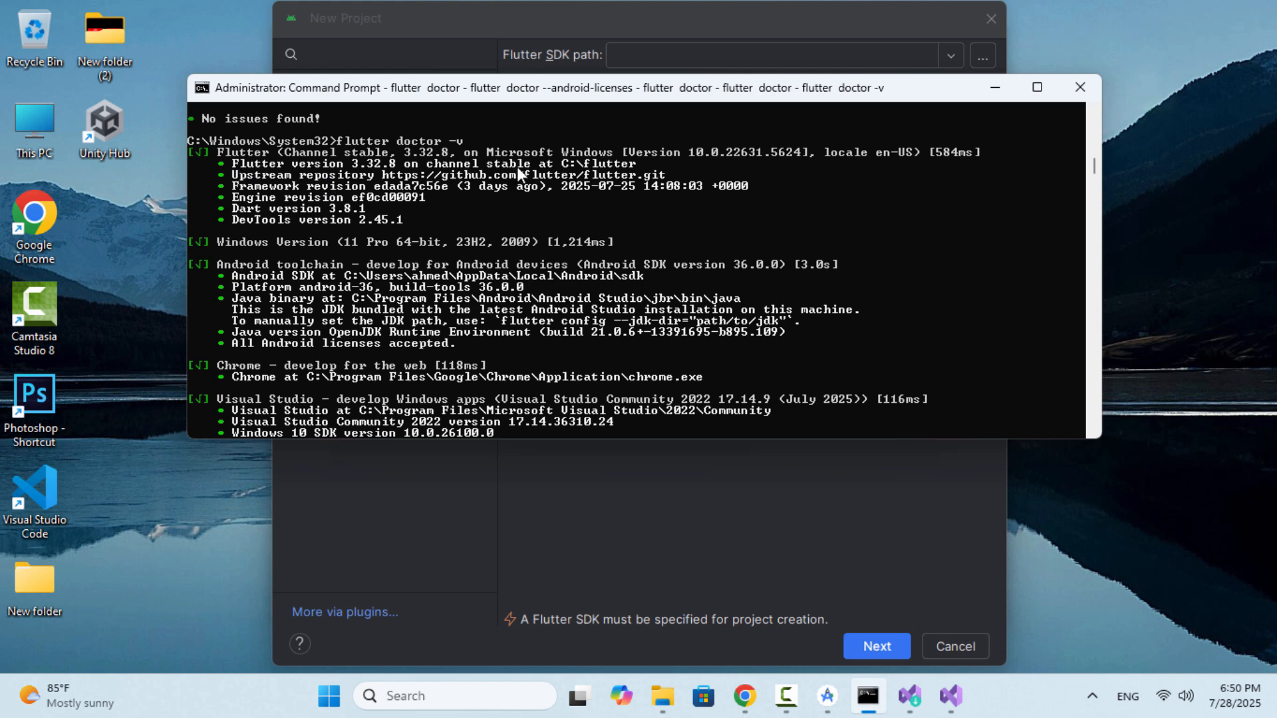
left_click(561, 163)
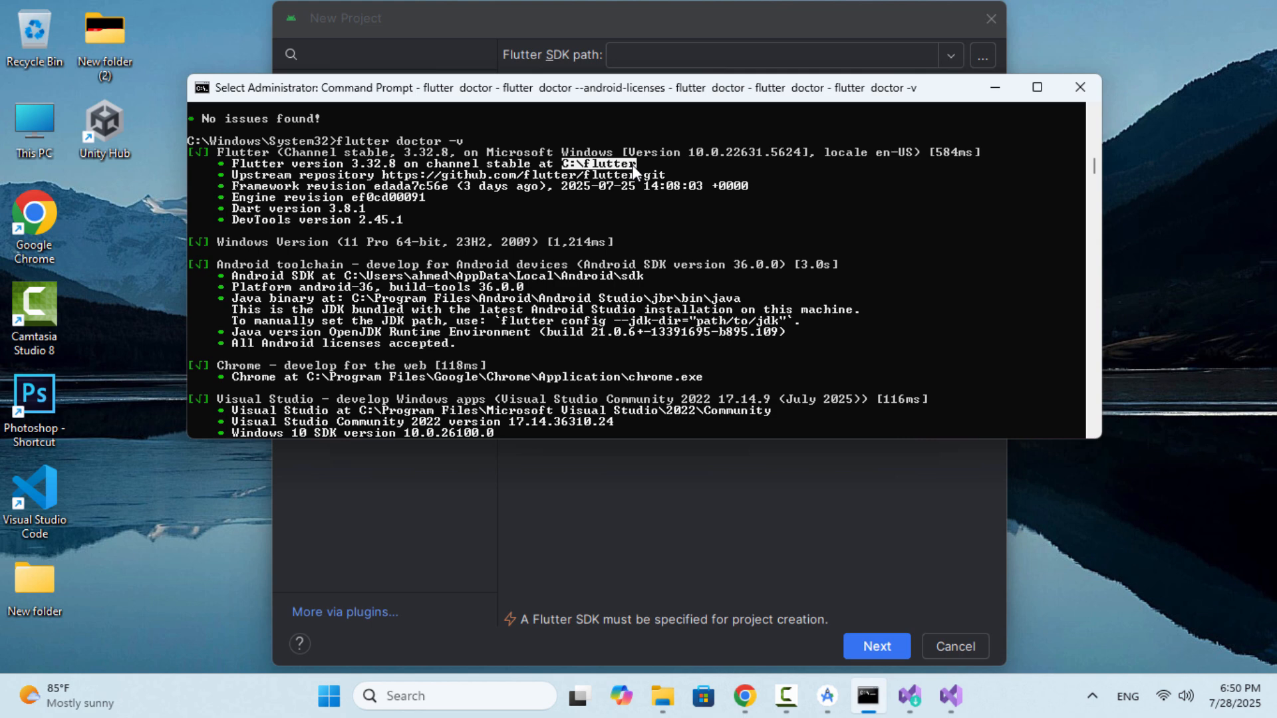
key("ctrl+c")
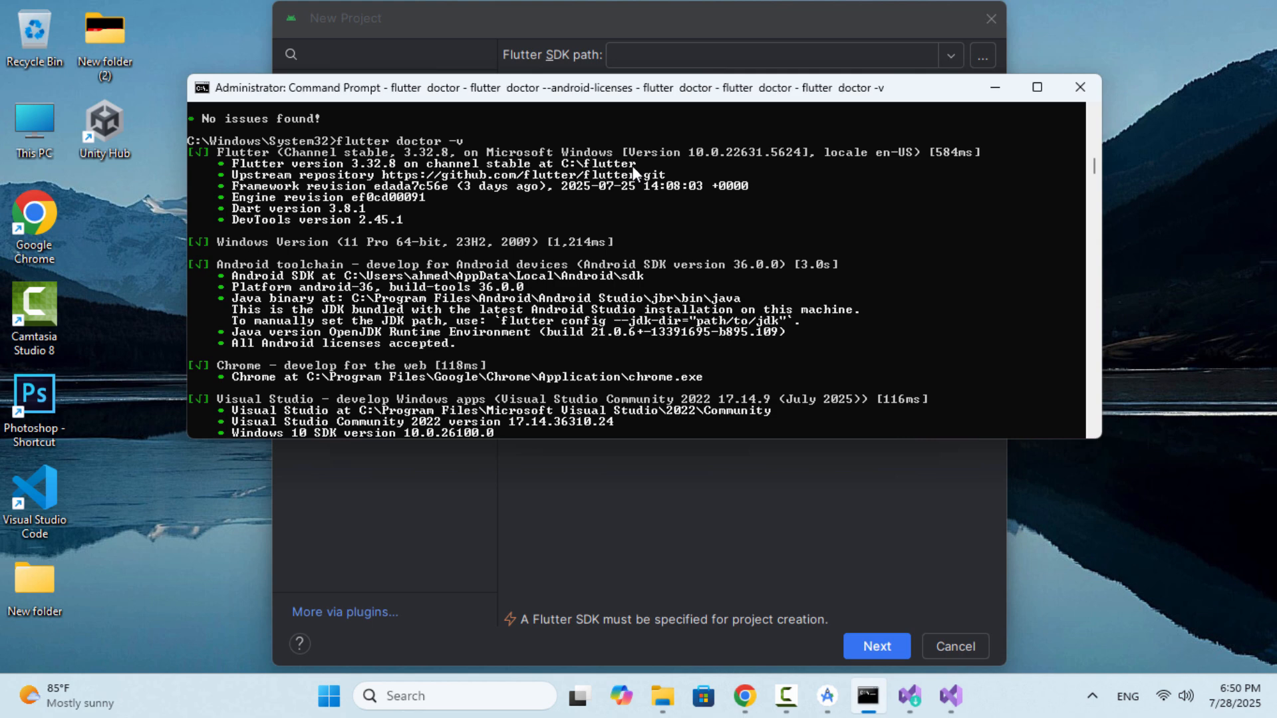
- Return to Android Studio's New Project dialog, paste C:\flutter as the Flutter SDK path, and continue
left_click(764, 459)
left_click(644, 54)
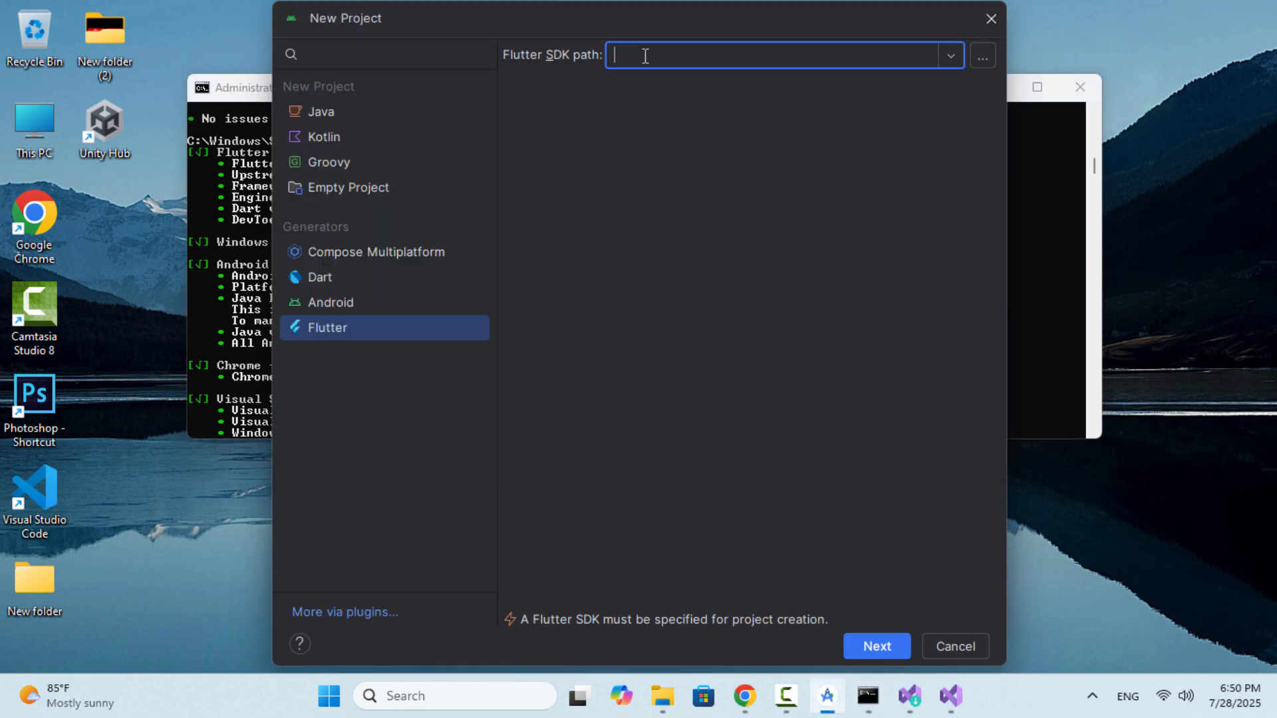
key("ctrl+v")
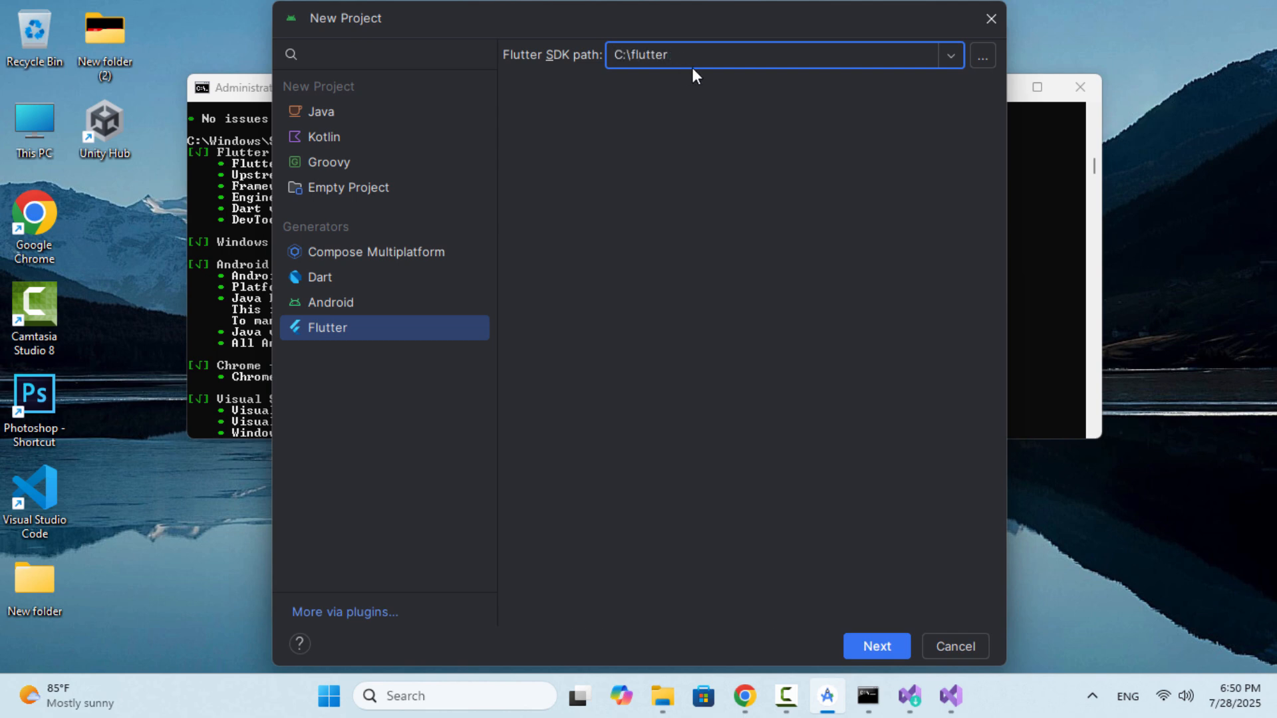
left_click(883, 645)
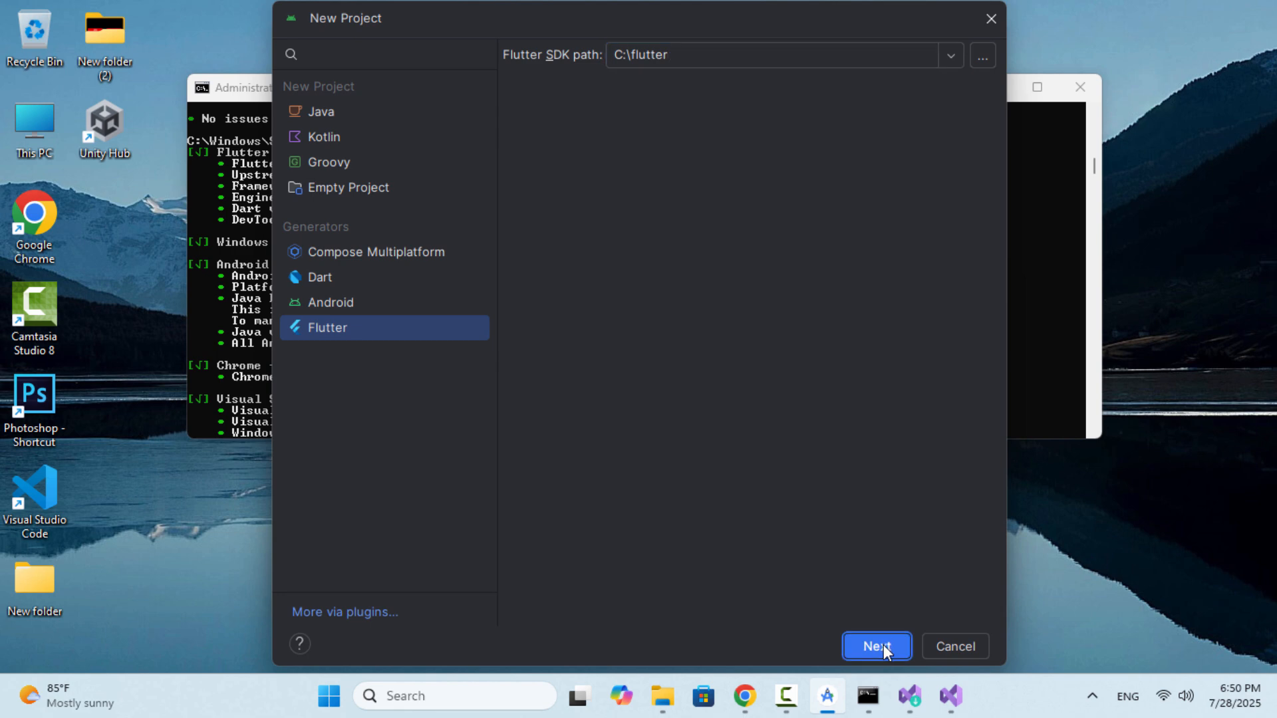
- Create the Flutter project with the name "untitled" and show it maximized without the What's New assistant
left_click(863, 646)
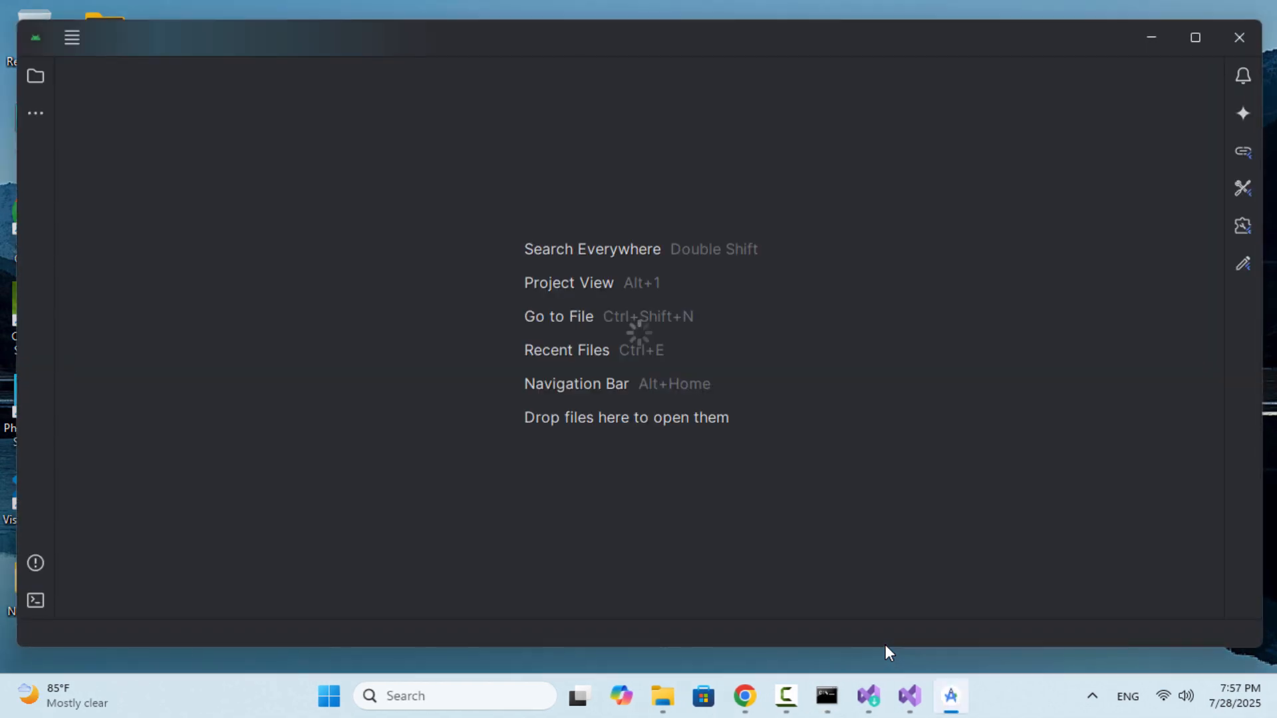
left_click(1195, 37)
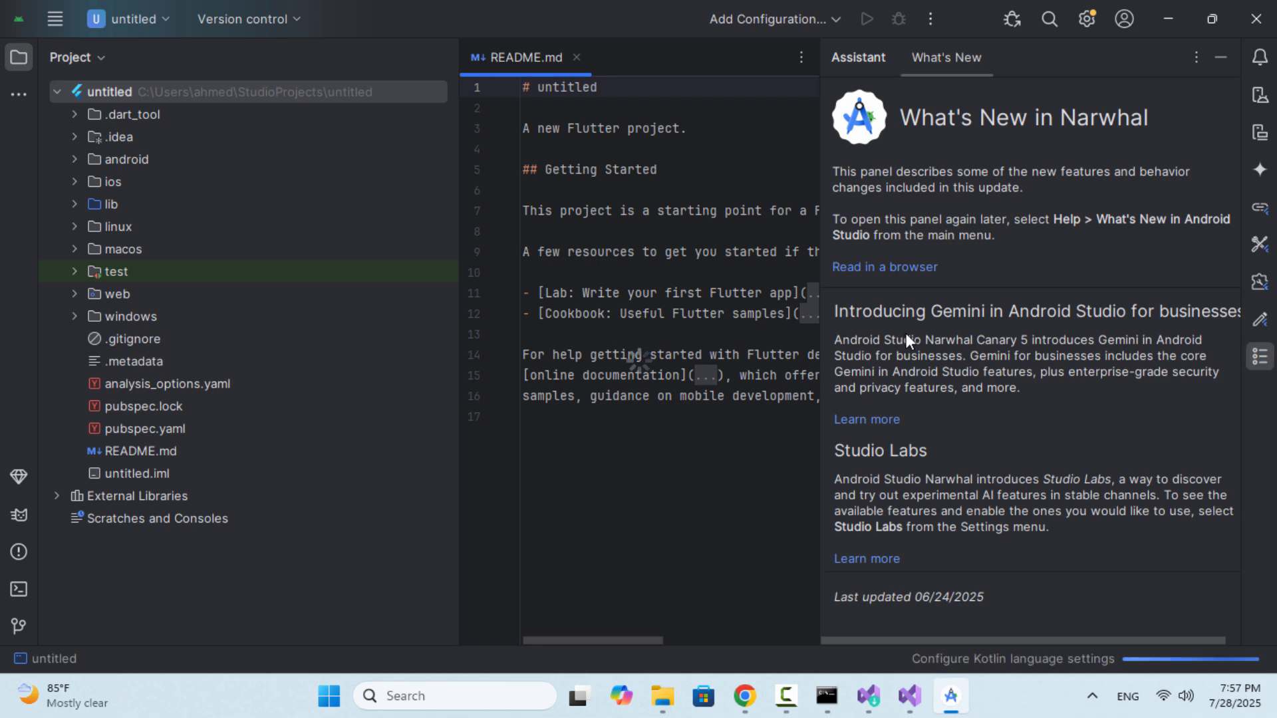
left_click(1221, 58)
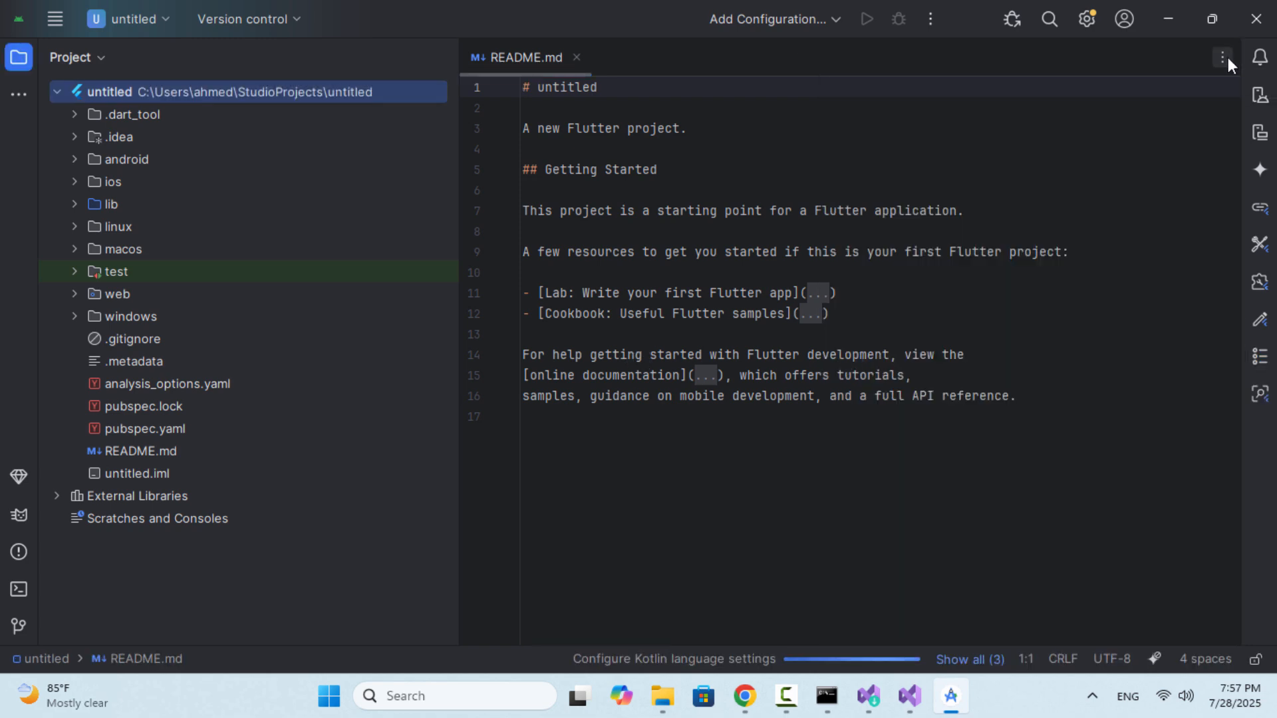